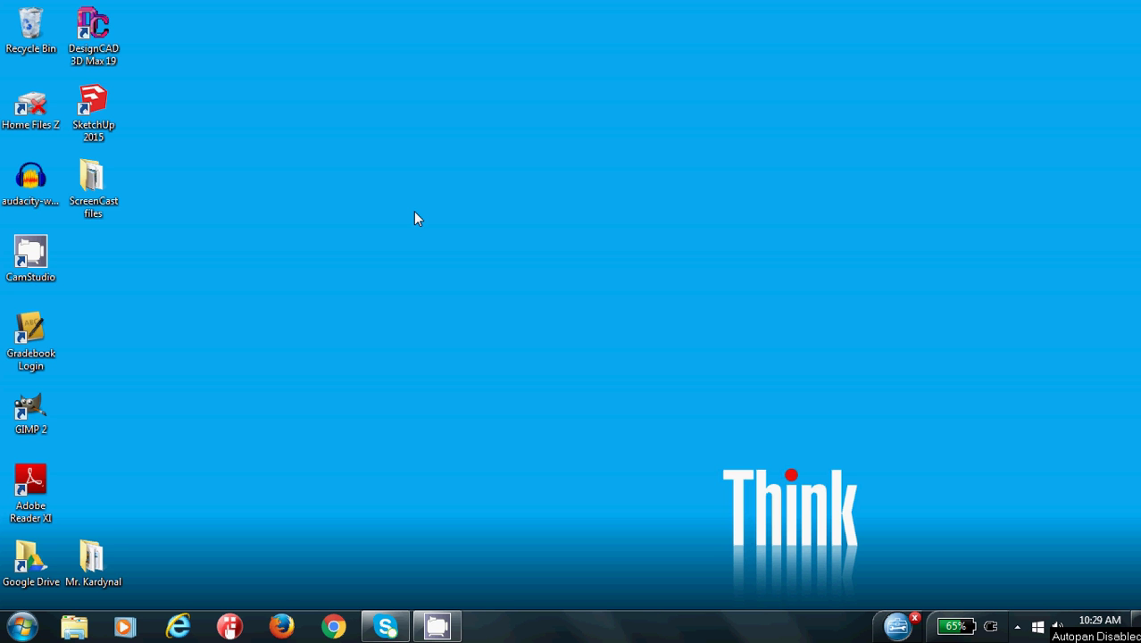
Step: Launch DesignCAD 3D Max 19 from its desktop shortcut
click(104, 29)
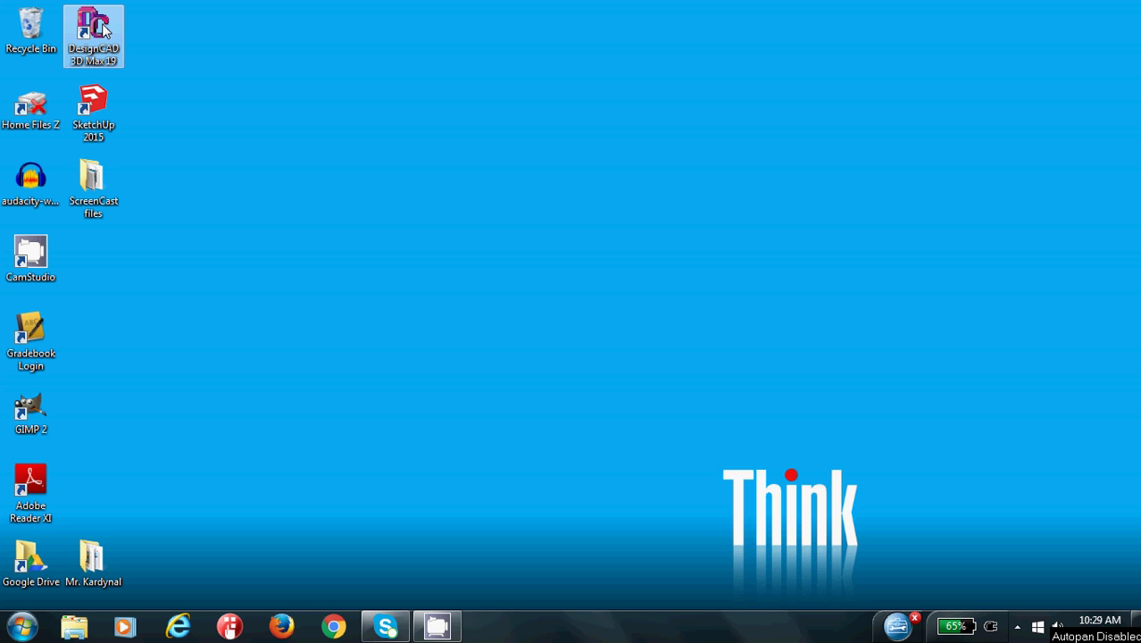
double_click(104, 29)
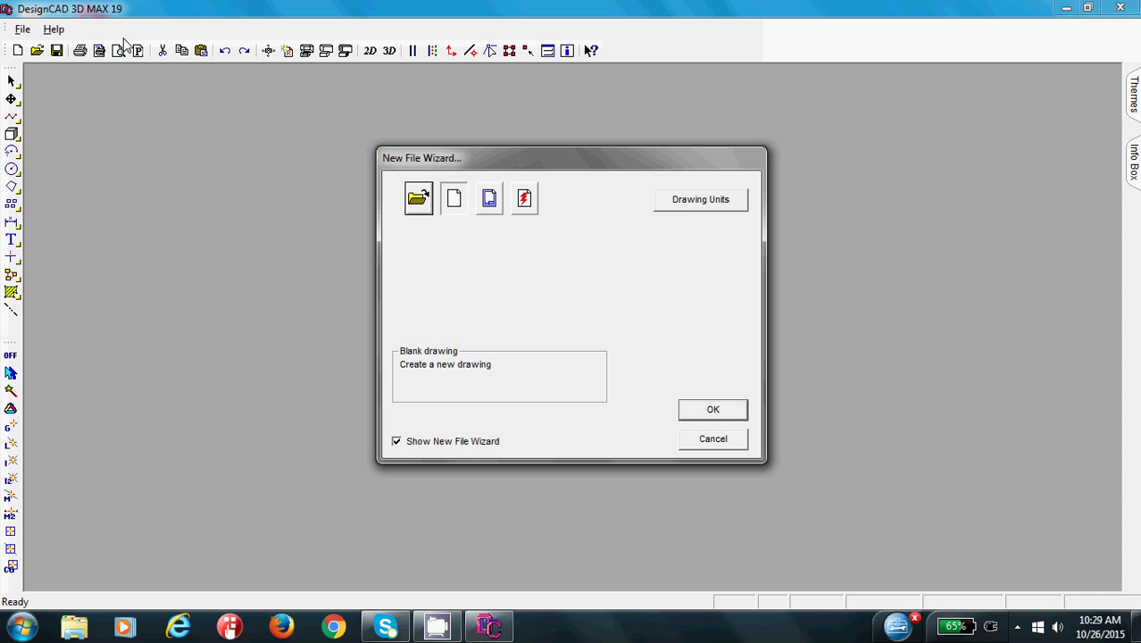
Step: Create a blank drawing with Millimeters kept as the default drawing units
drag(463, 170, 463, 152)
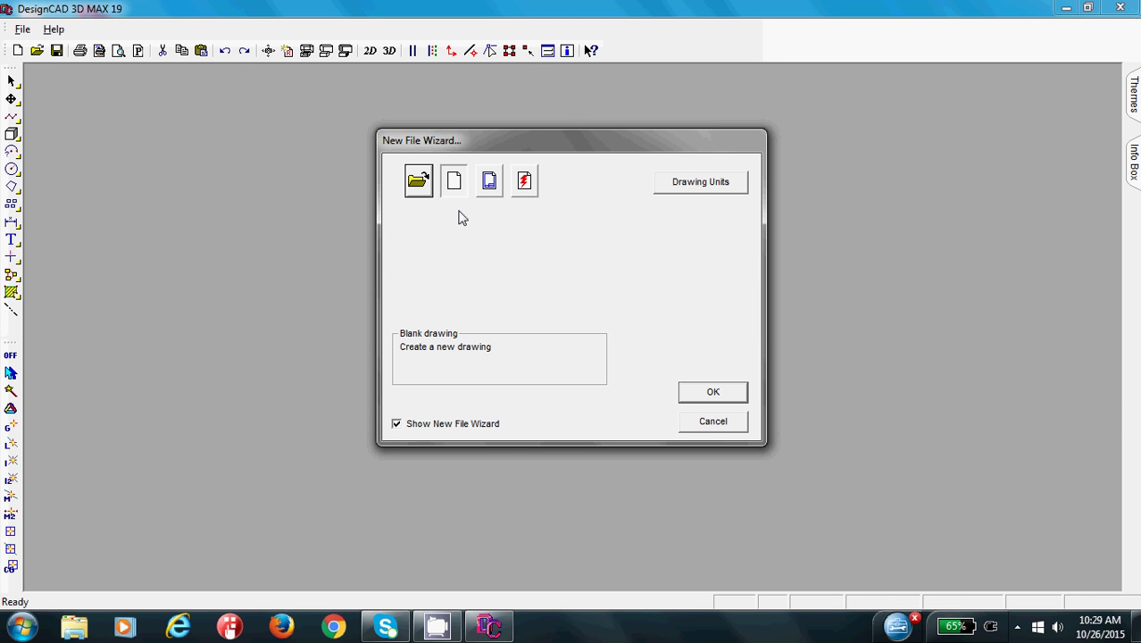
click(678, 184)
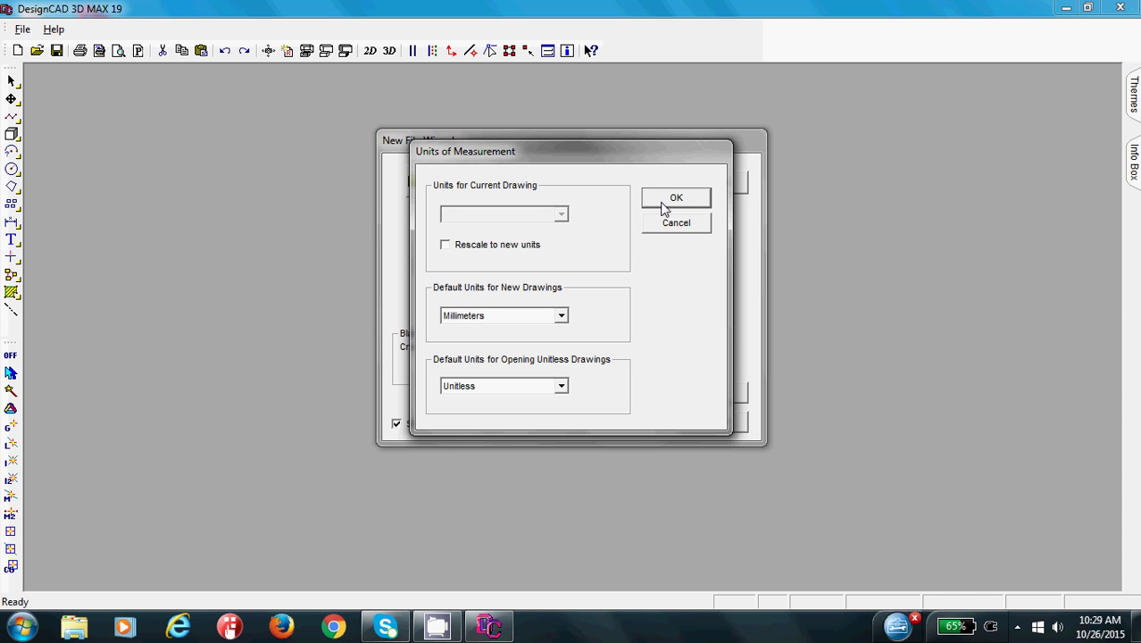
click(551, 317)
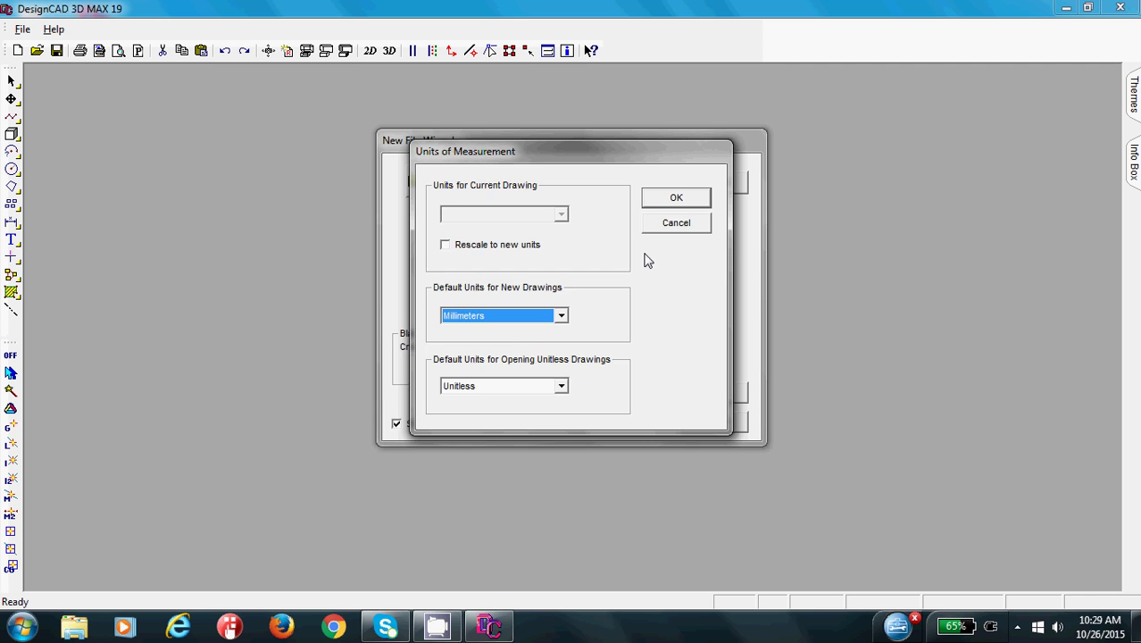
click(678, 199)
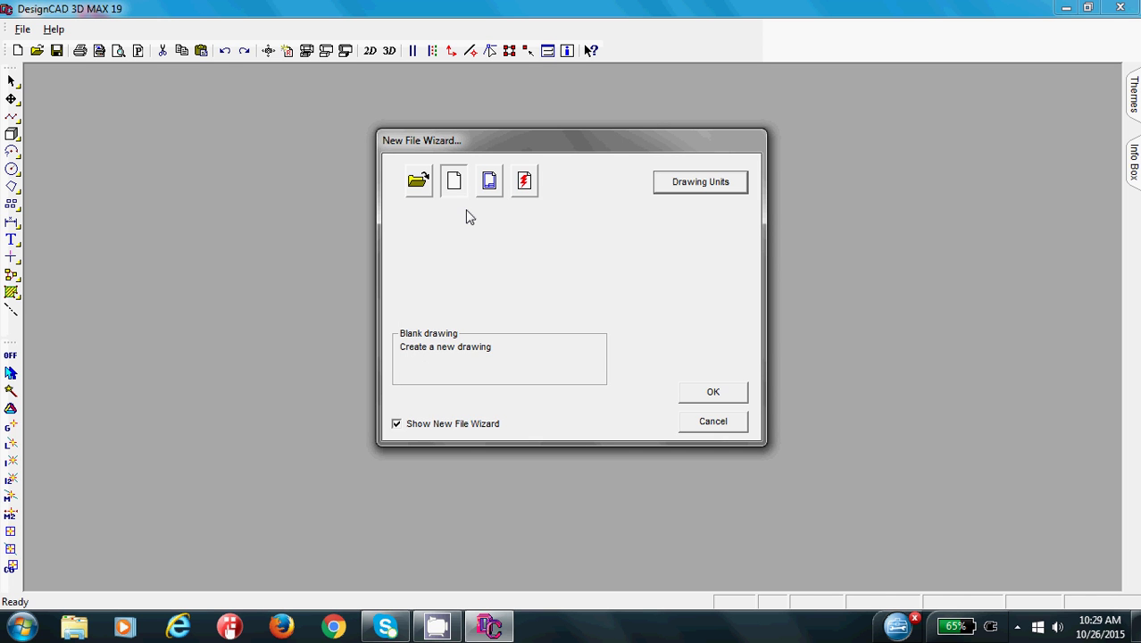
click(705, 390)
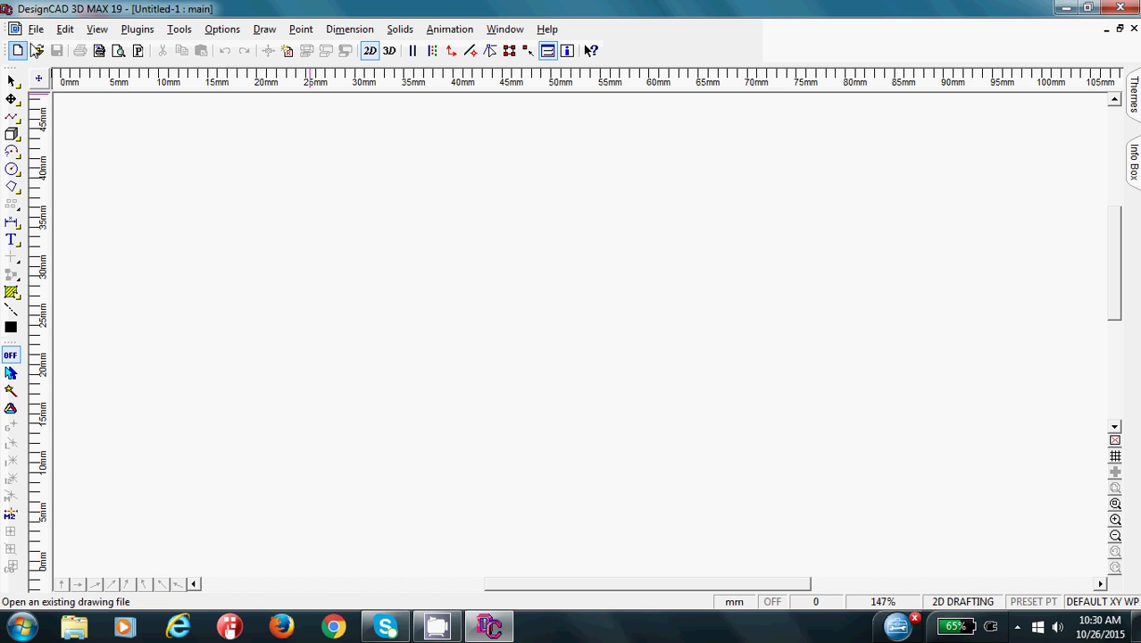
click(98, 29)
click(137, 29)
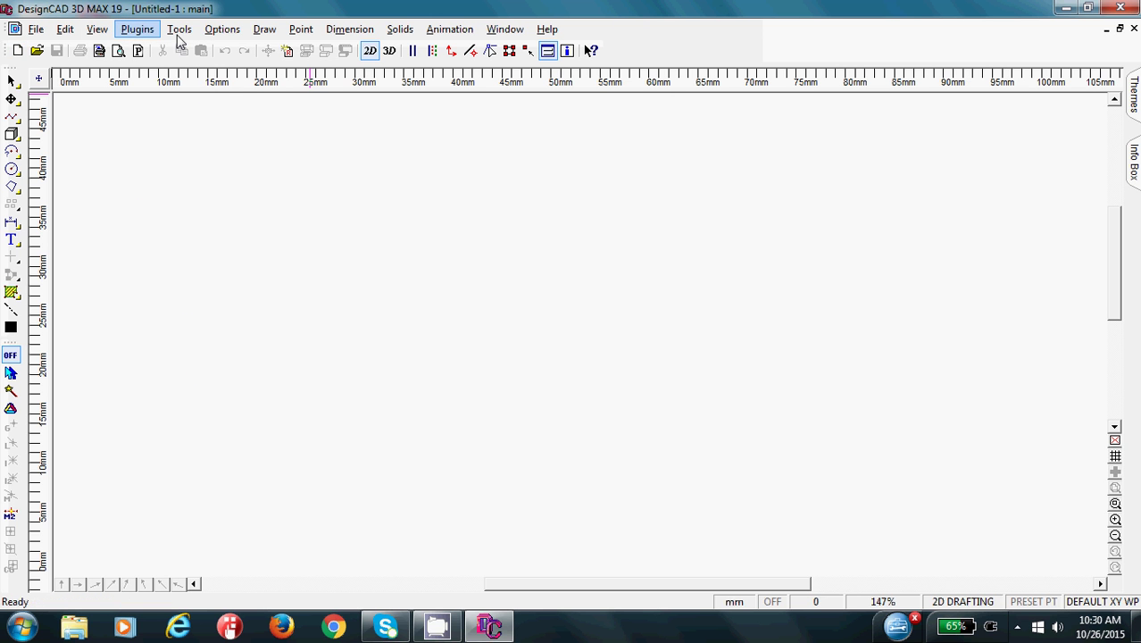
right_click(289, 66)
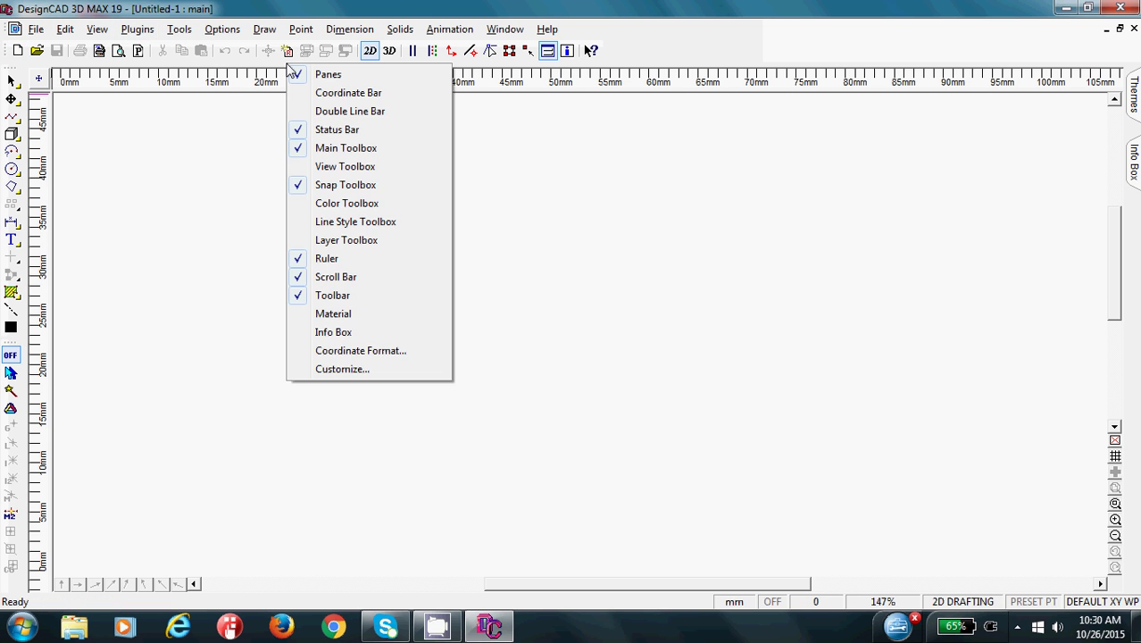
click(330, 93)
right_click(343, 58)
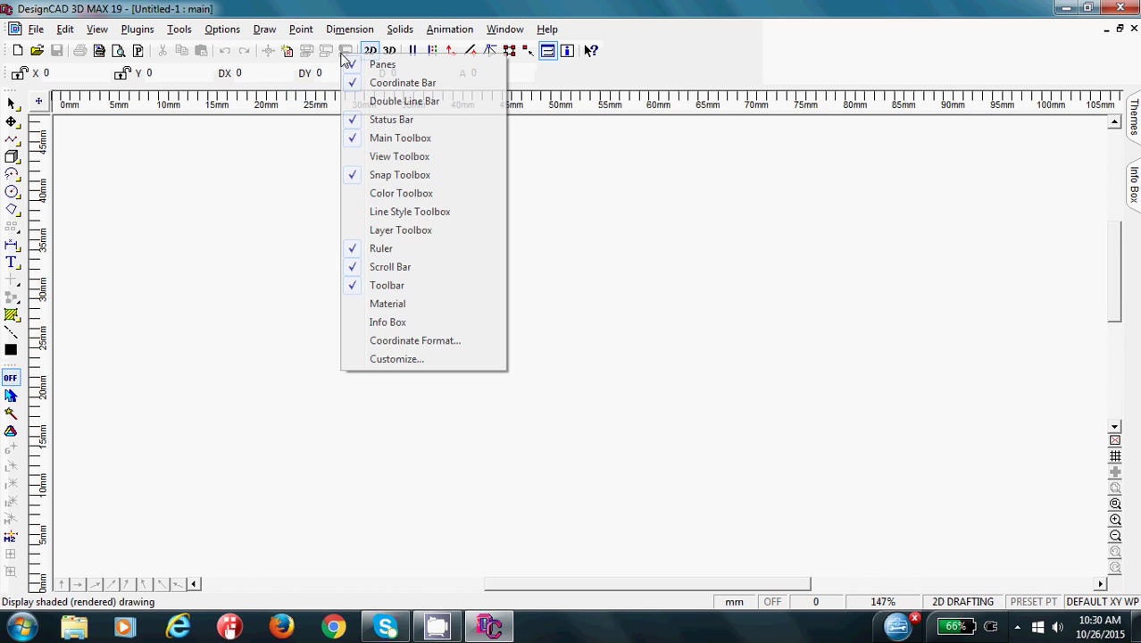
click(403, 101)
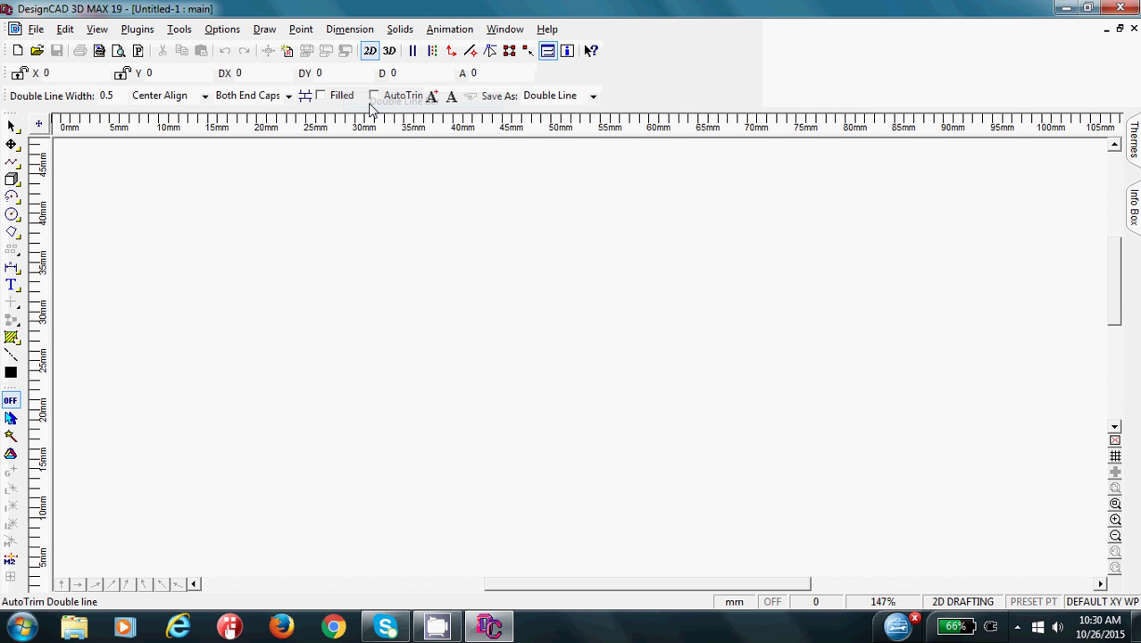
right_click(509, 97)
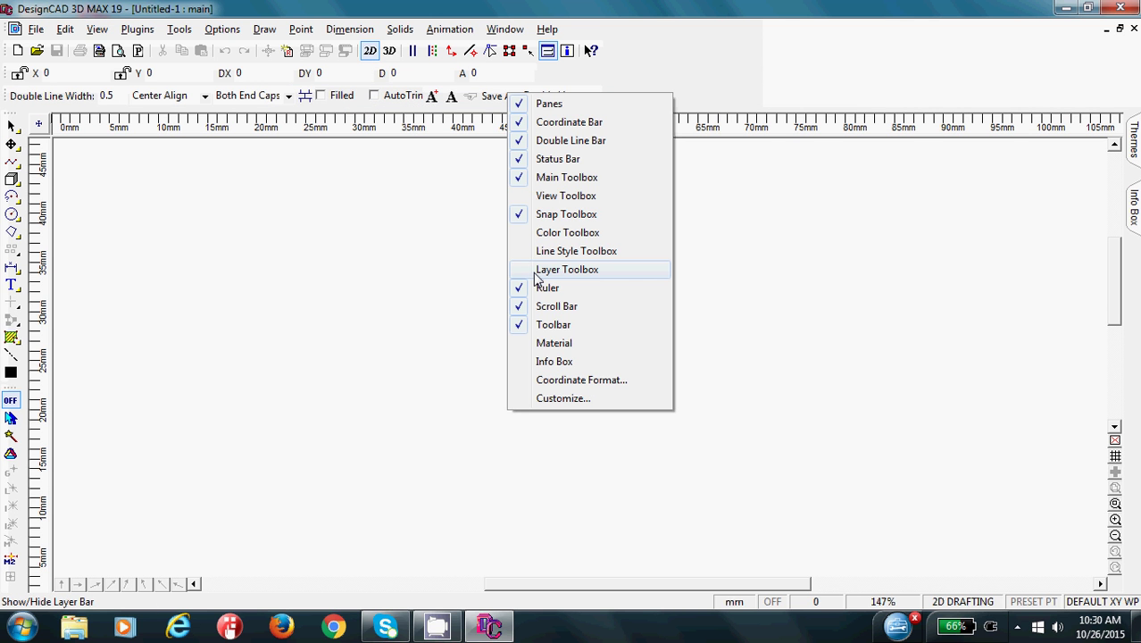
click(535, 271)
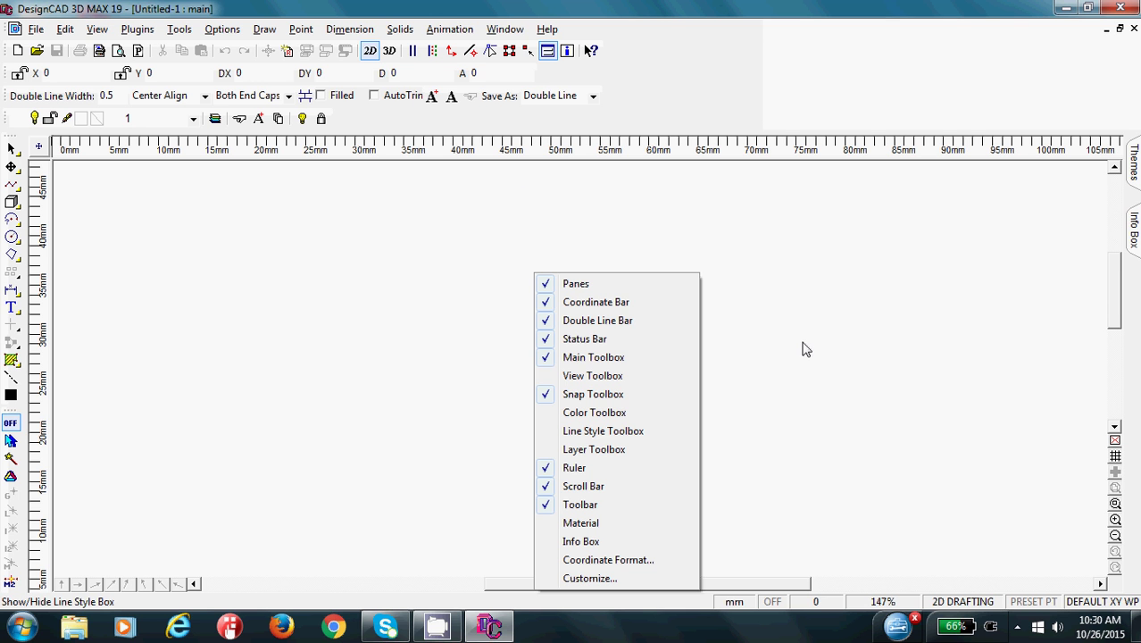
click(630, 304)
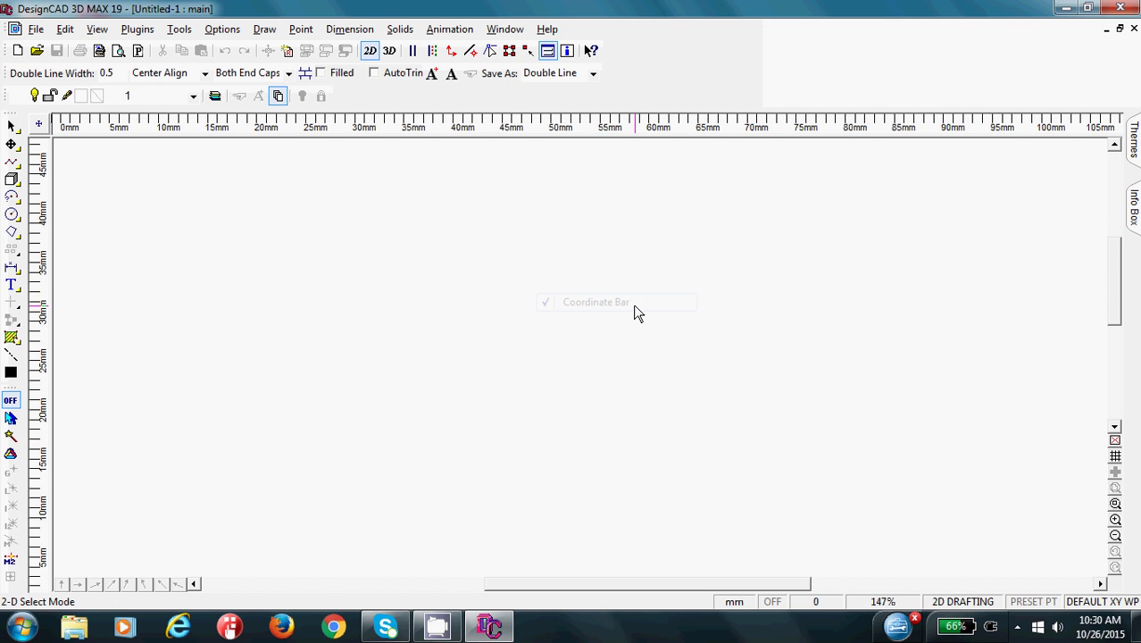
right_click(408, 77)
click(464, 123)
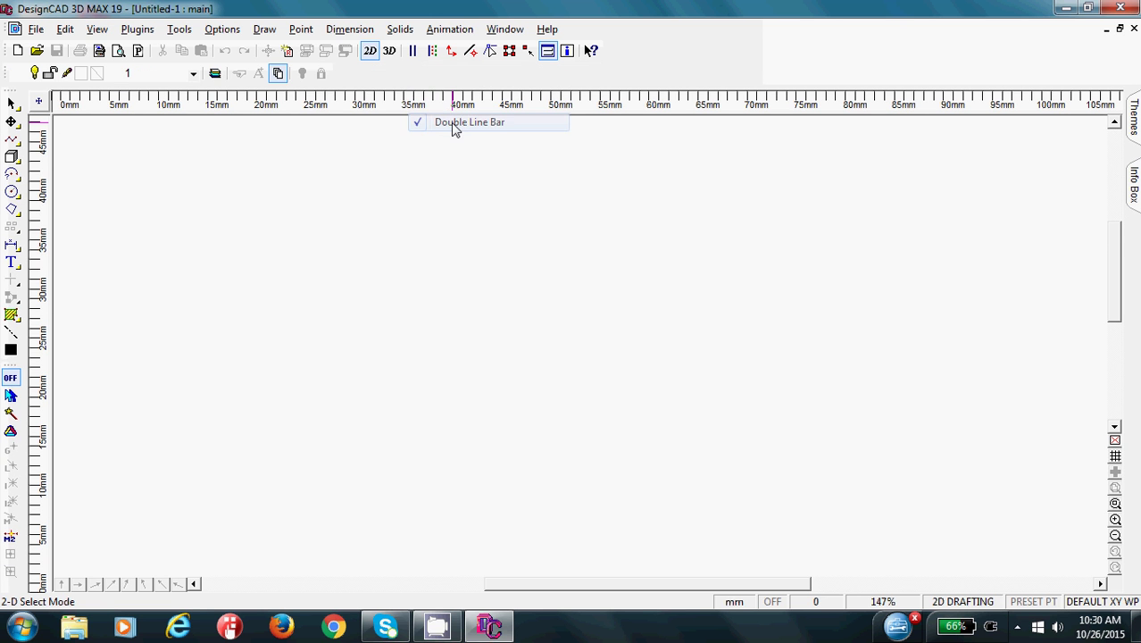
right_click(301, 74)
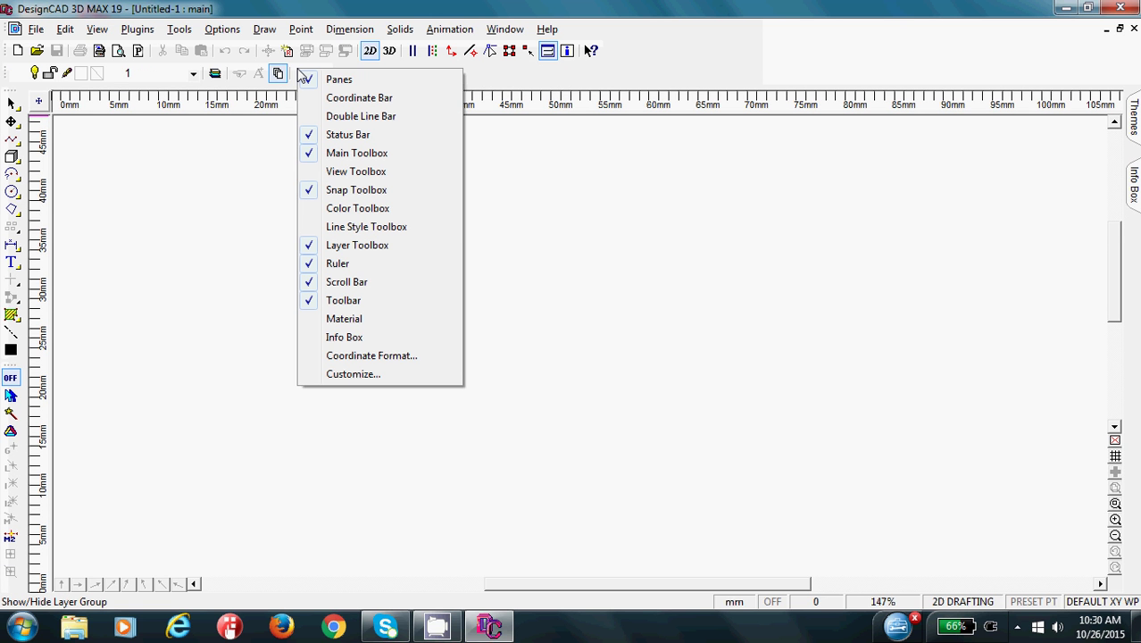
click(355, 248)
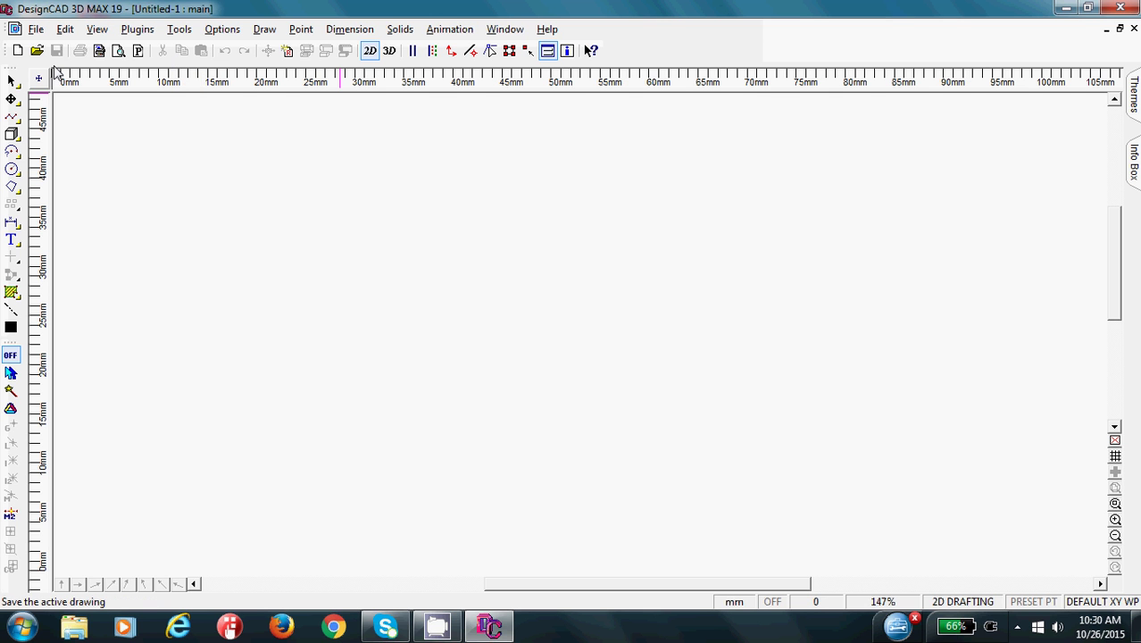
Step: Draw a two-headed horizontal arrow using a relative offset of 40 mm
click(18, 117)
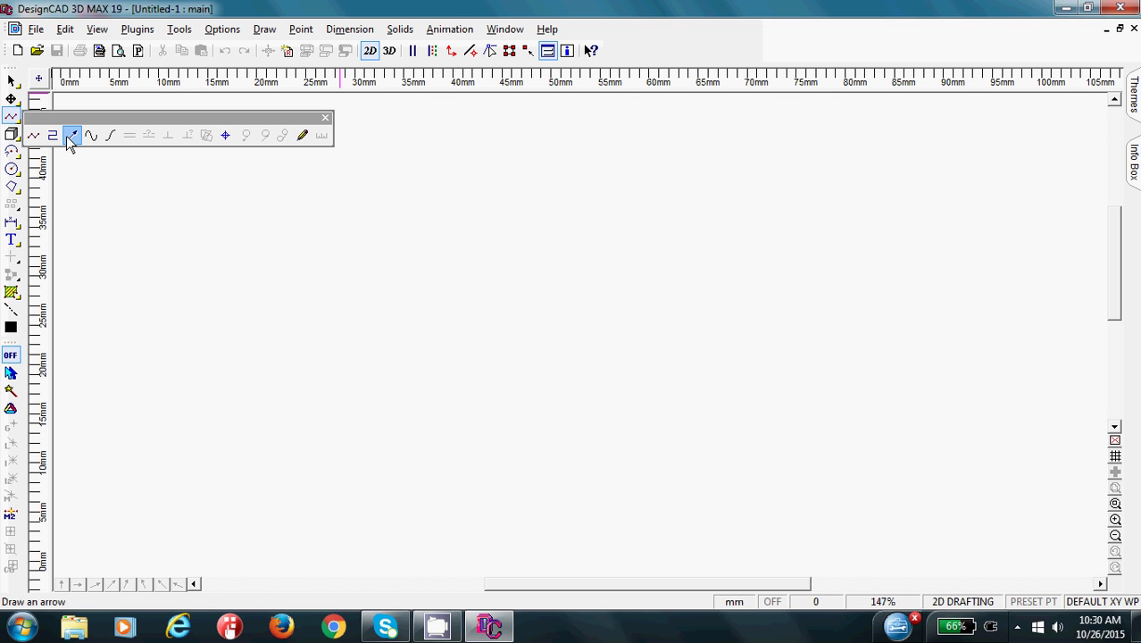
click(72, 136)
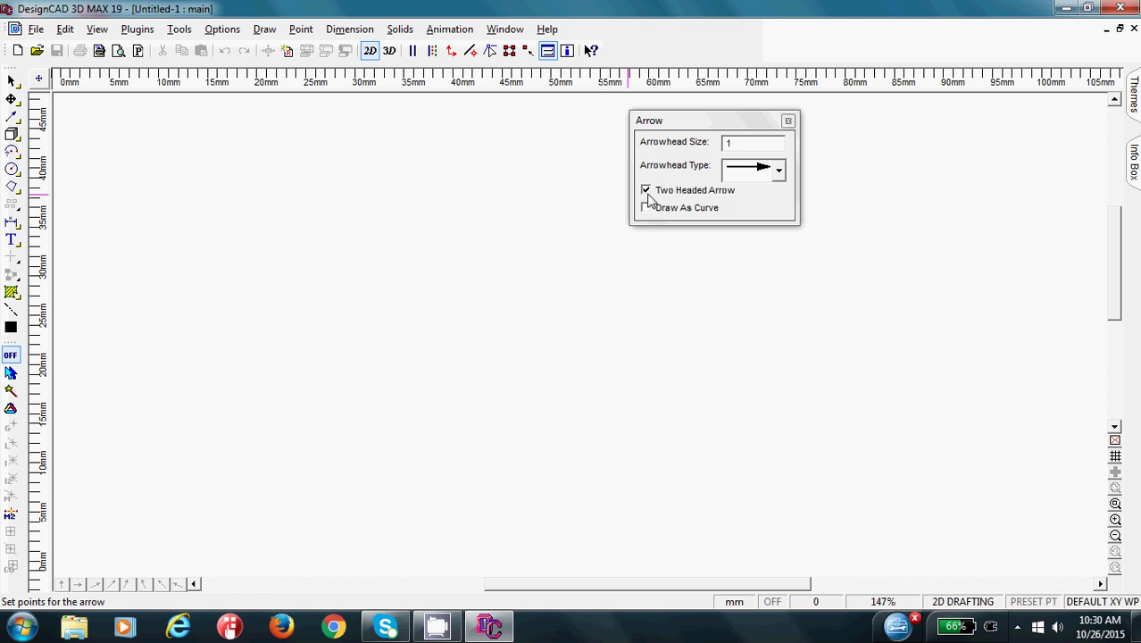
click(274, 375)
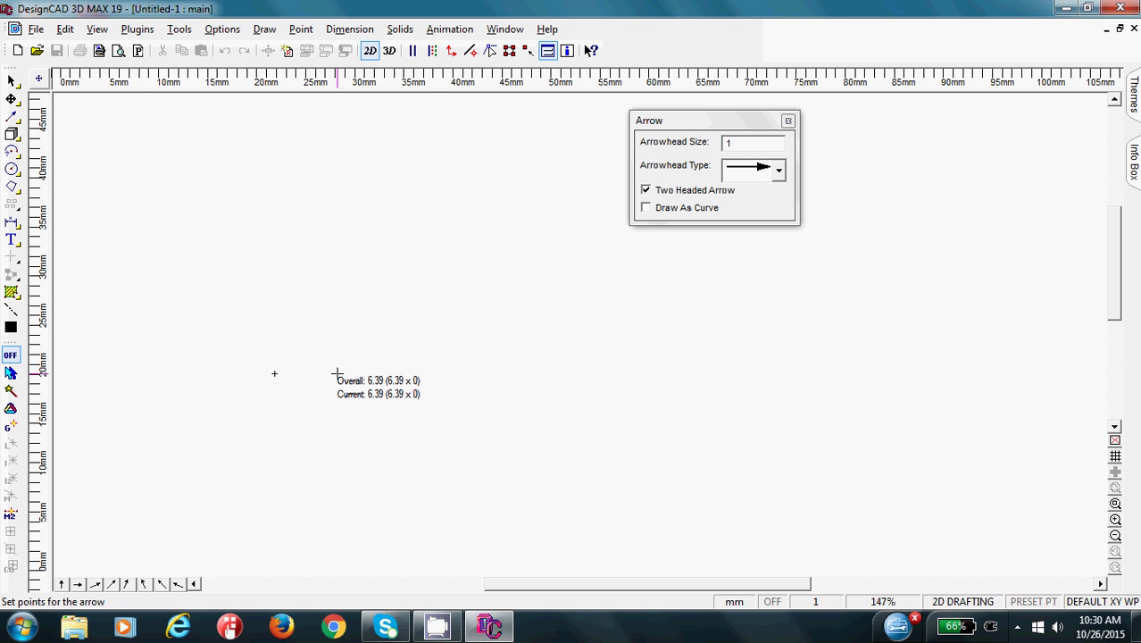
key(grave)
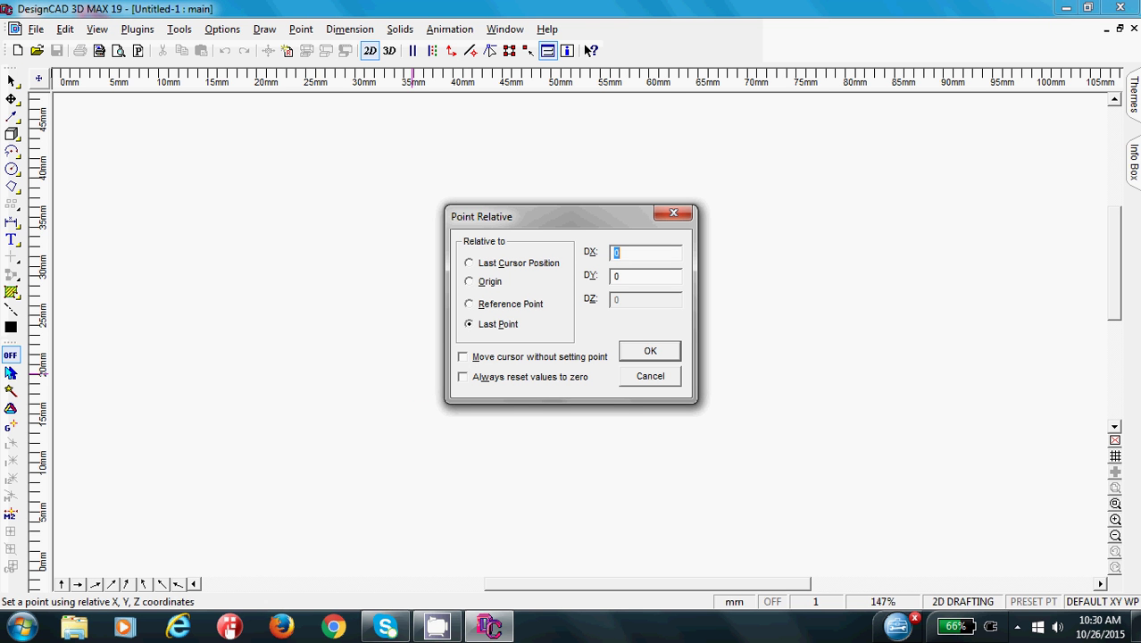
text(40)
key(Return)
key(Return)
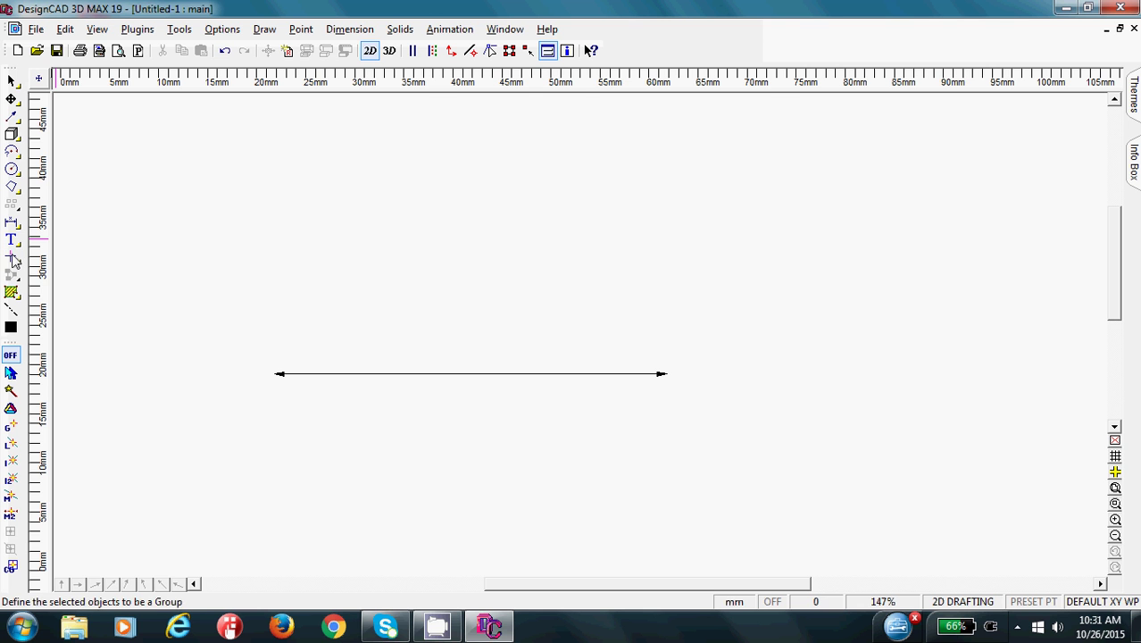
click(12, 116)
Step: Draw a two-headed vertical arrow from a top point with relative offset 0, -40
click(452, 174)
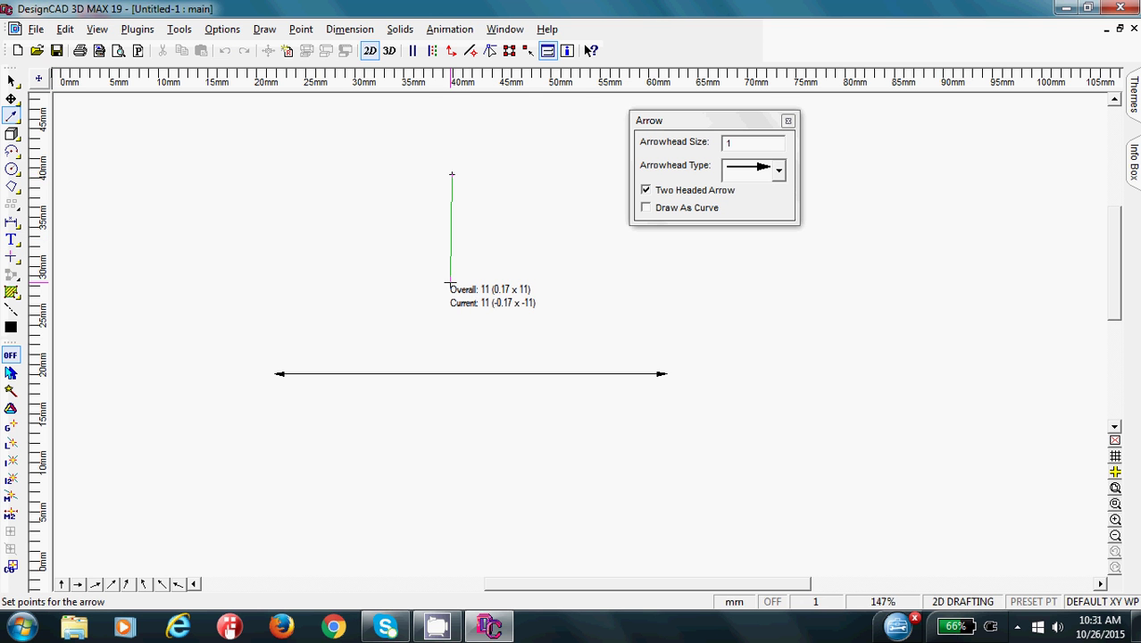
key(space)
text(0)
key(Tab)
text(-40)
key(Return)
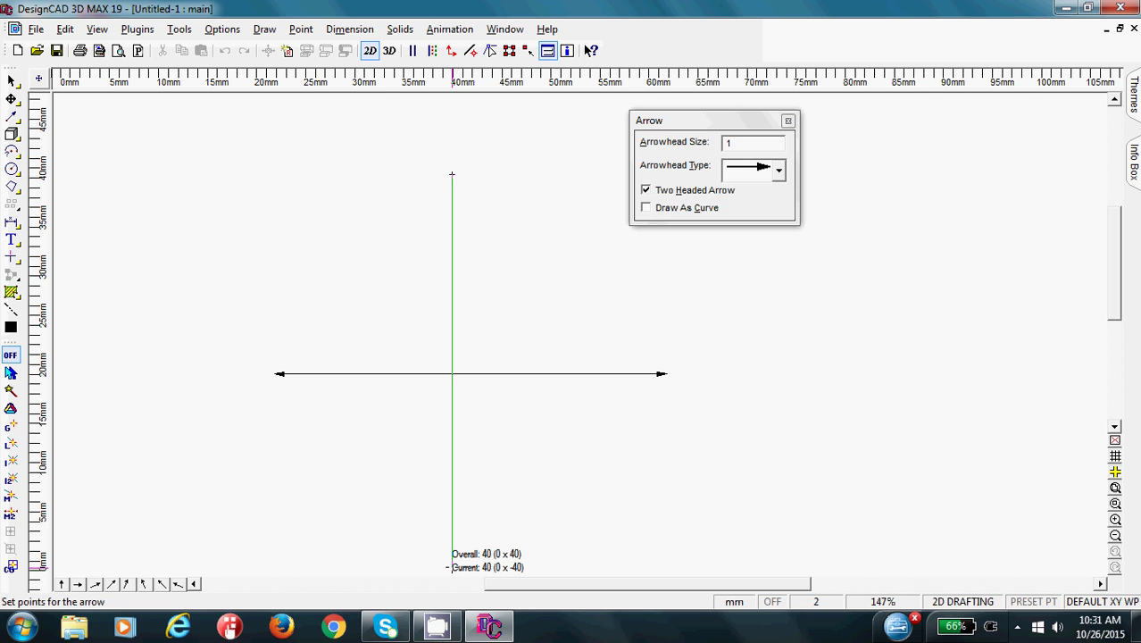
key(Return)
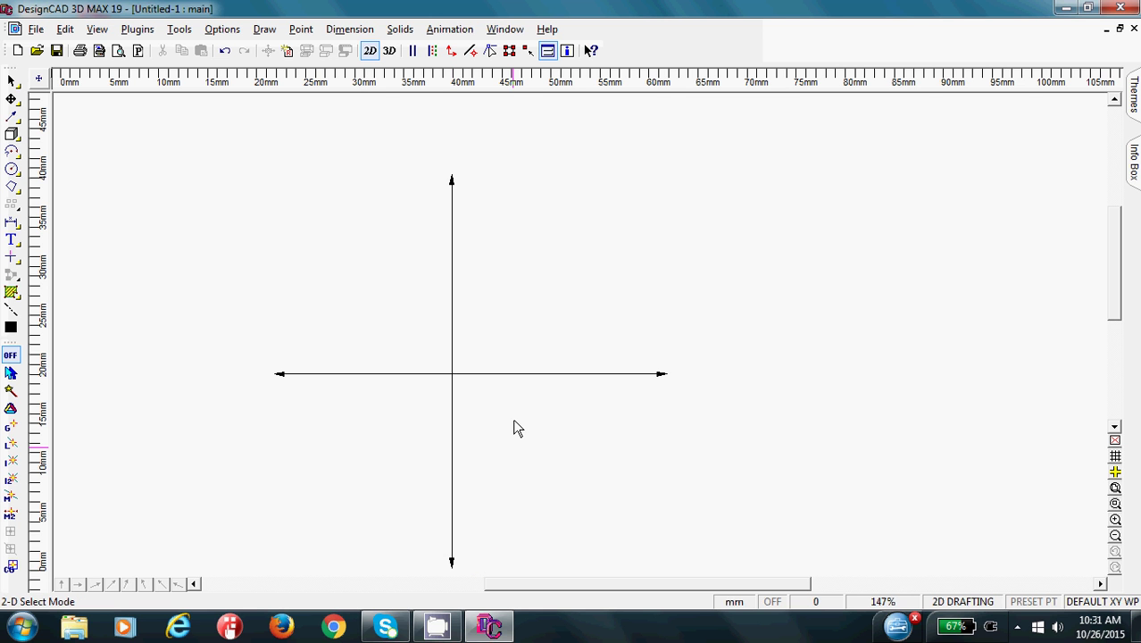
Step: Shift the vertical arrow right so it crosses the horizontal arrow's centre
click(451, 325)
click(449, 326)
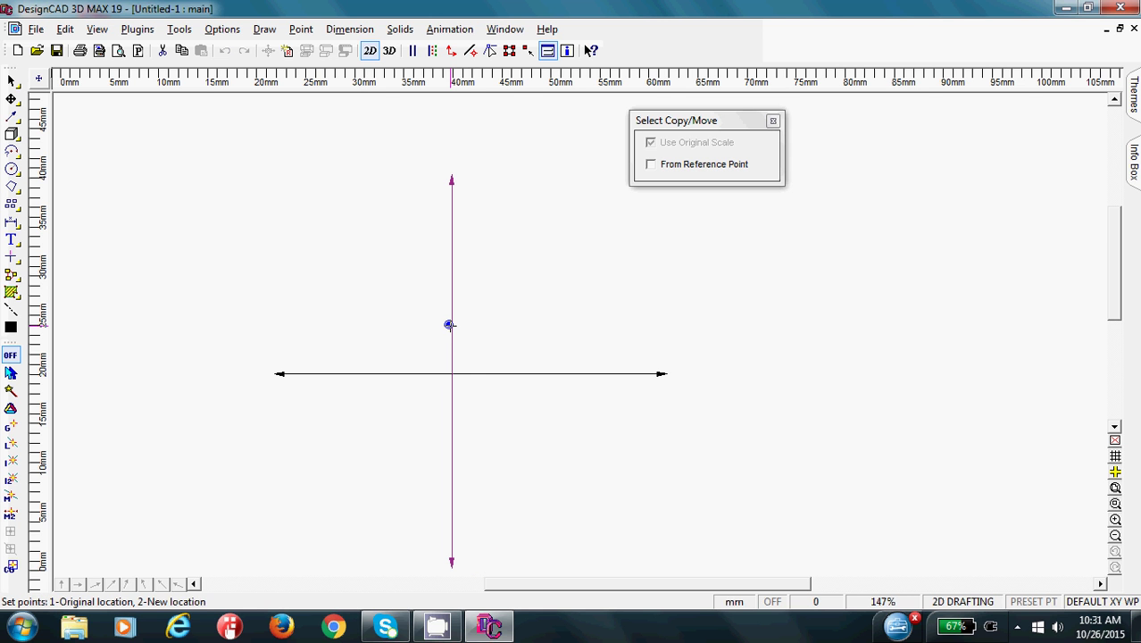
click(468, 325)
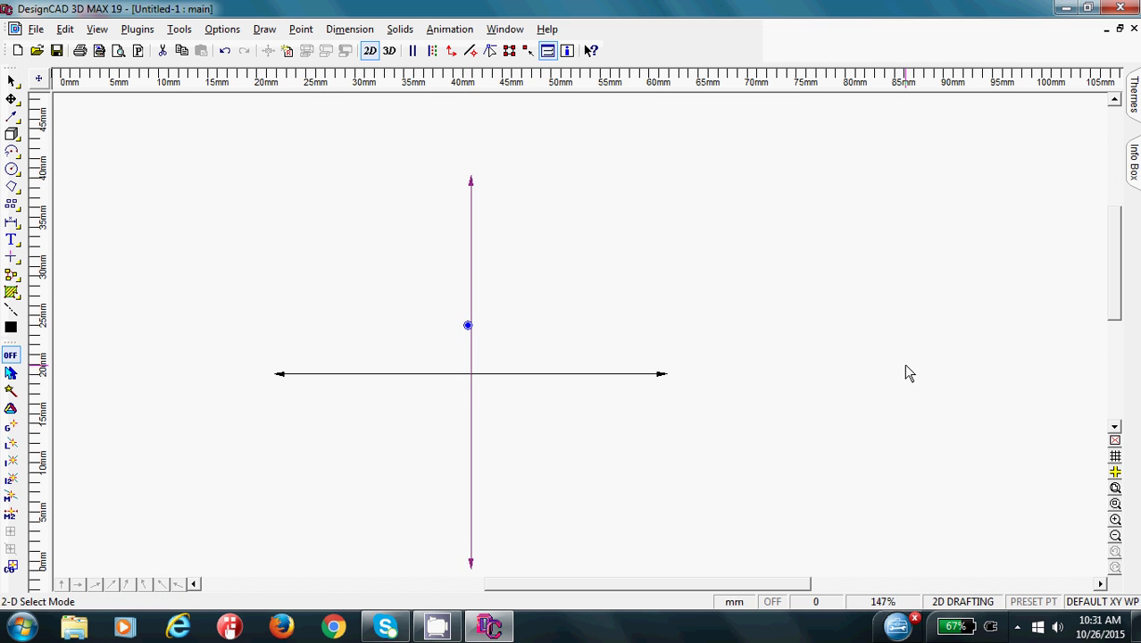
Step: Zoom in on the crossed arrows, deselect them, and bring up the Text dialog
click(1116, 489)
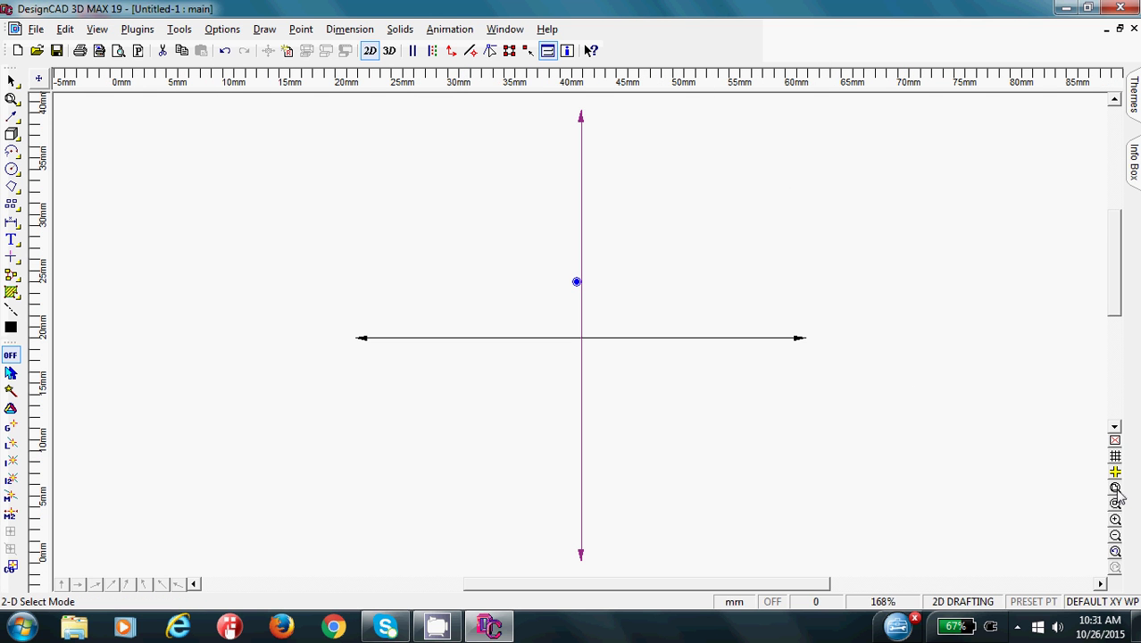
click(738, 386)
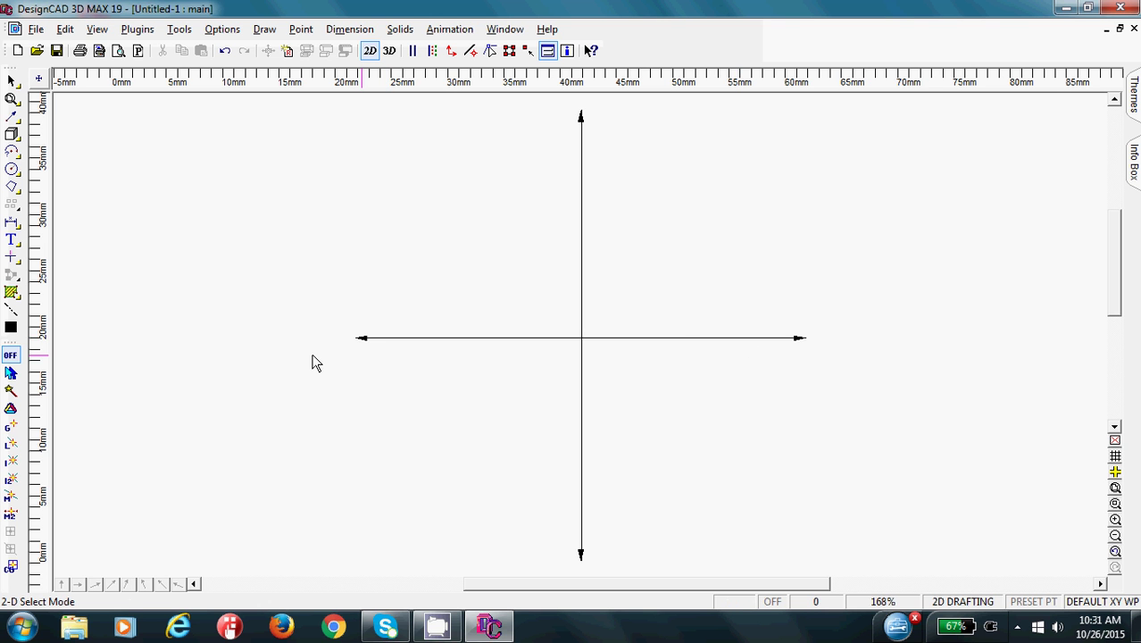
click(11, 238)
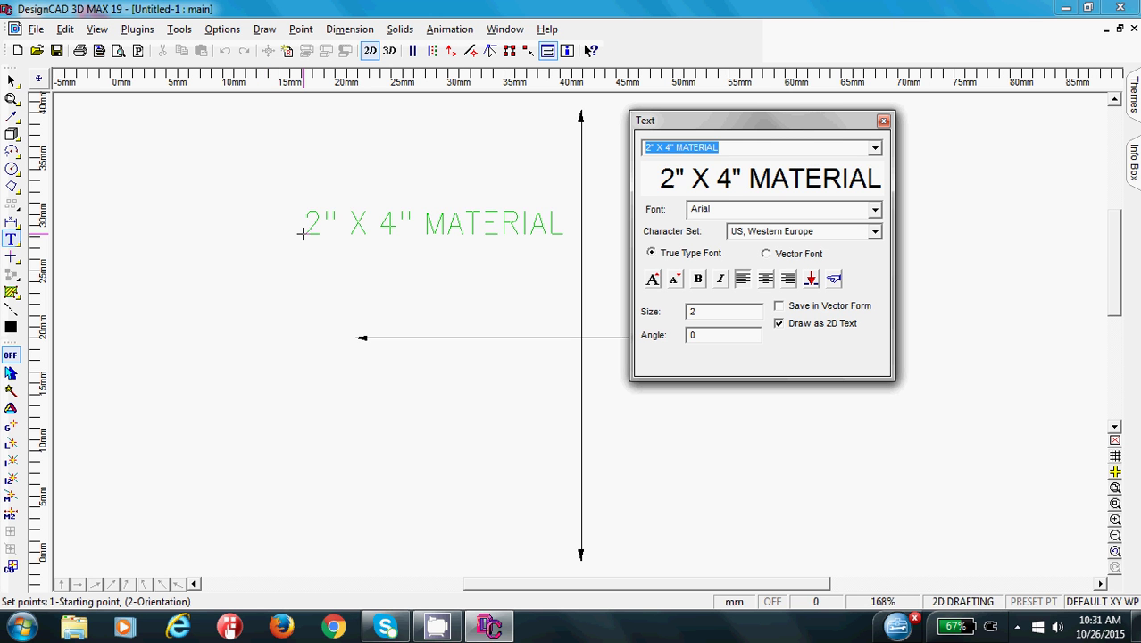
Step: Enter the label X-AXIS and place it above the horizontal arrow's left end
text(x-axis)
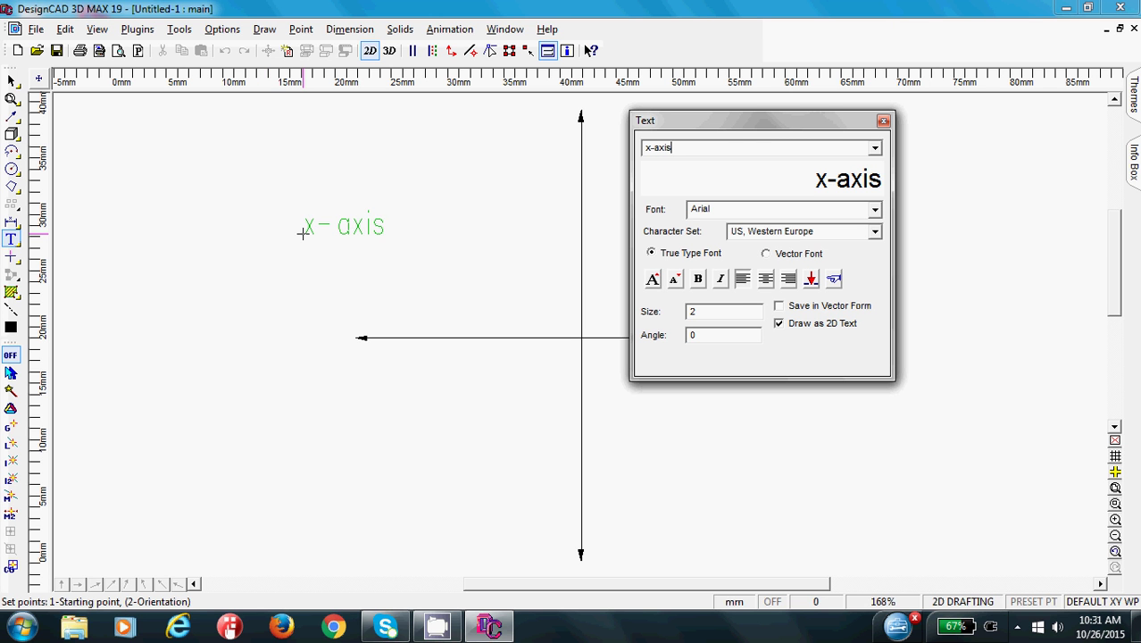
key(BackSpace)
key(BackSpace)
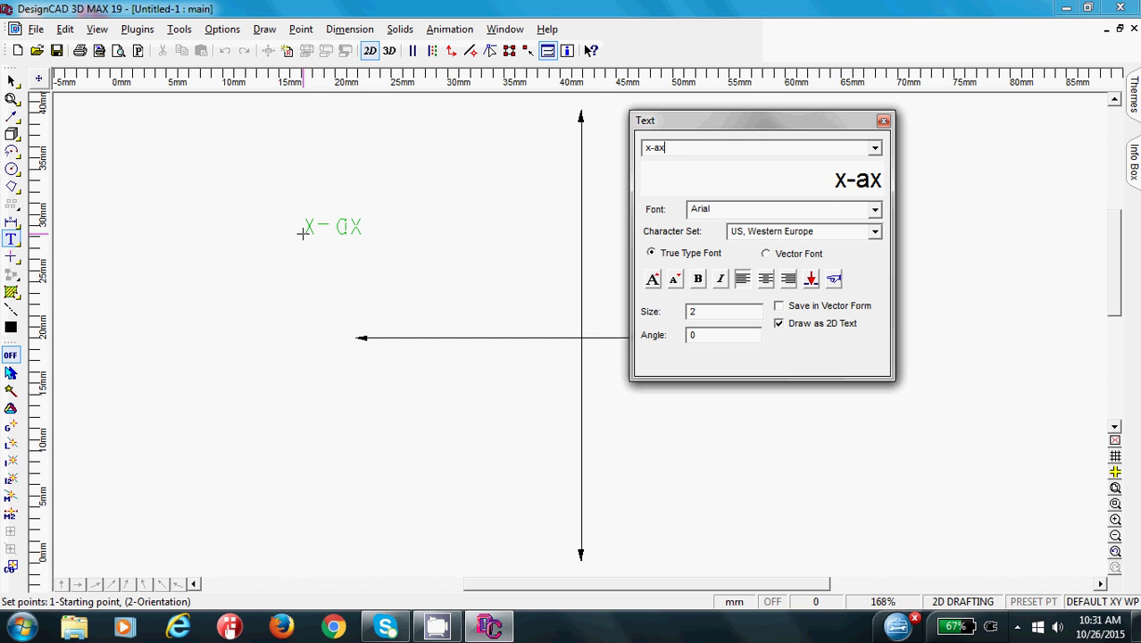
key(BackSpace)
key(BackSpace)
key(BackSpace)
key(BackSpace)
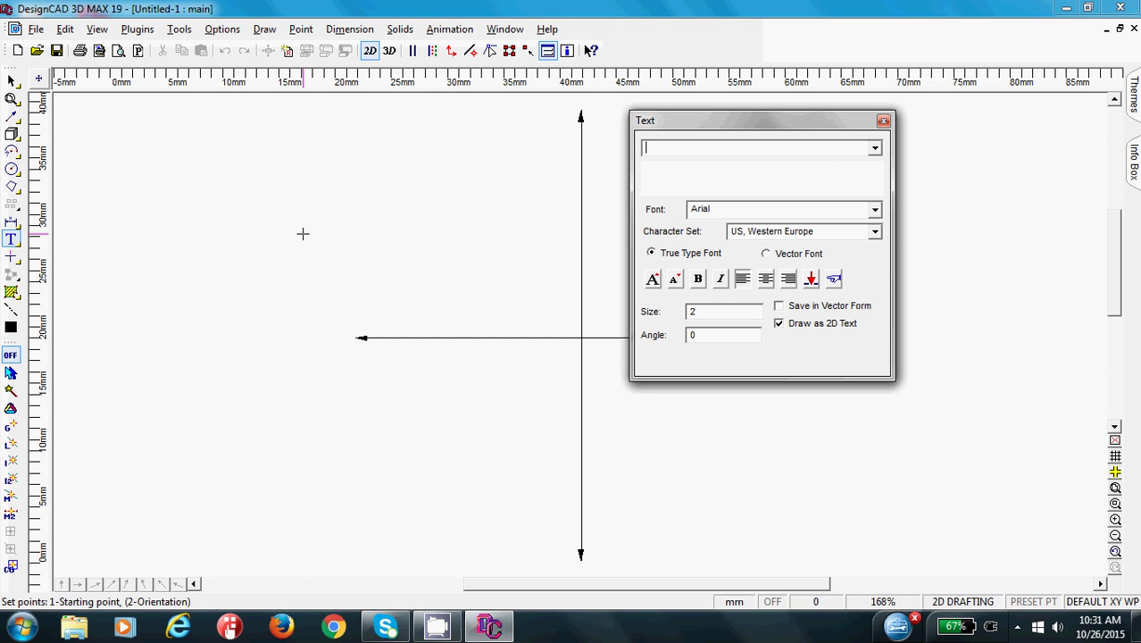
text(A-)
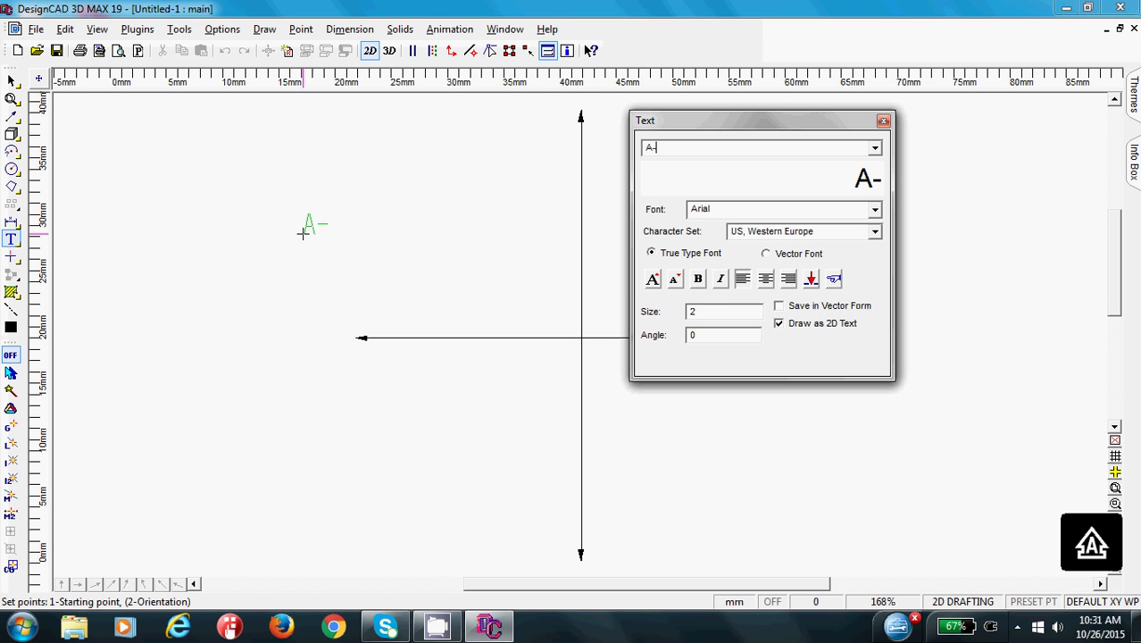
key(BackSpace)
key(BackSpace)
text(X-AX)
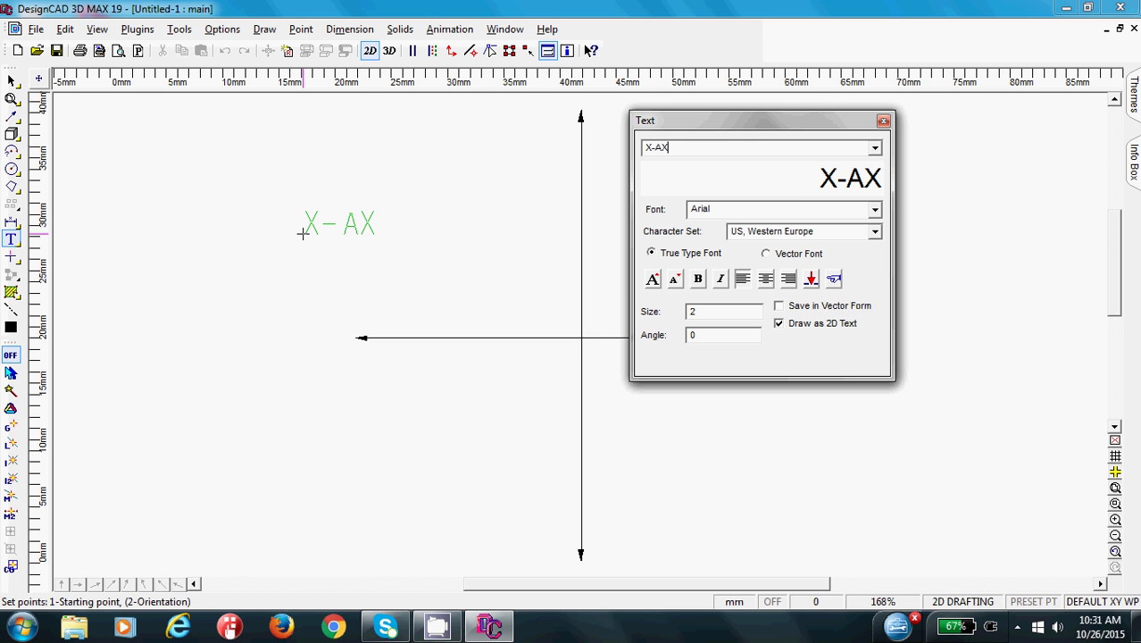
text(IS)
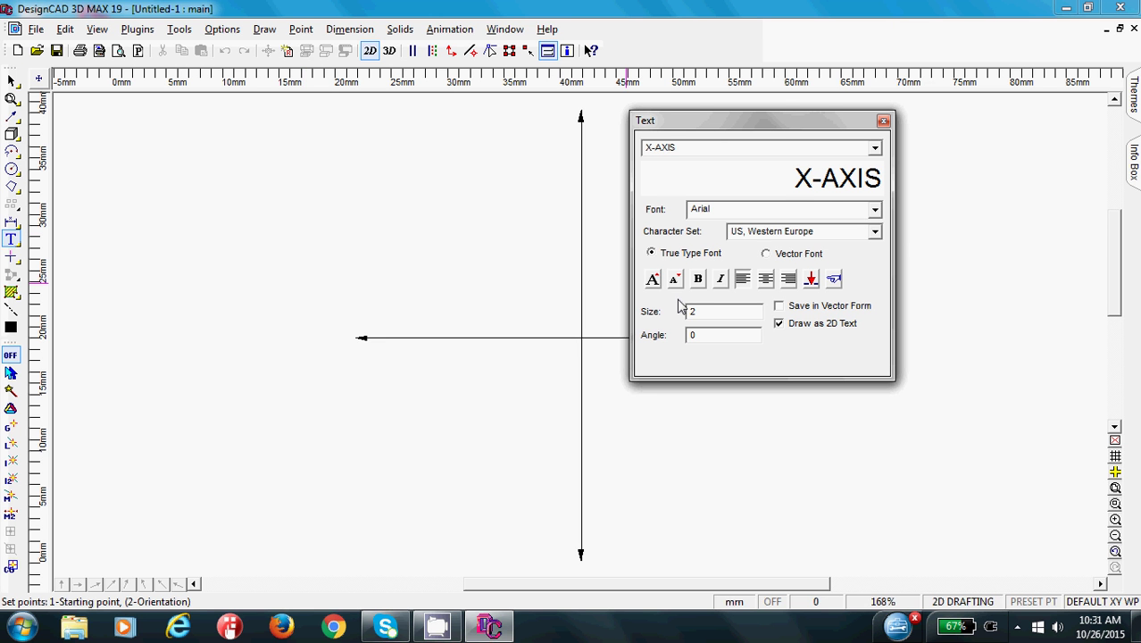
text(1)
click(376, 327)
key(Return)
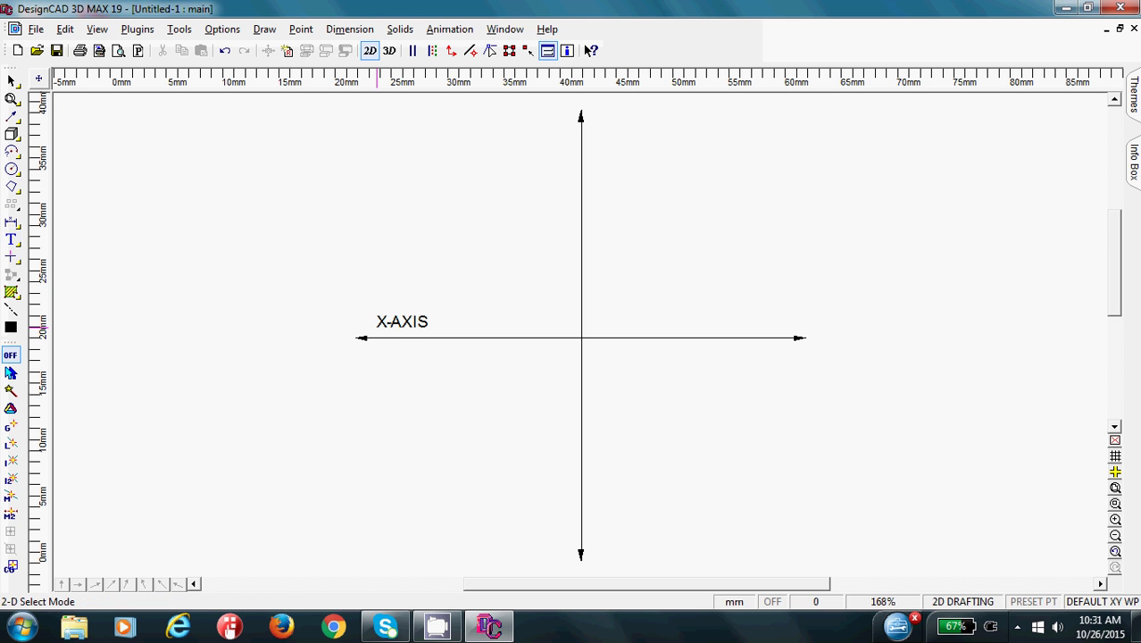
Step: Change the label text to Y-AXIS and place it beside the vertical arrow's lower end
click(13, 239)
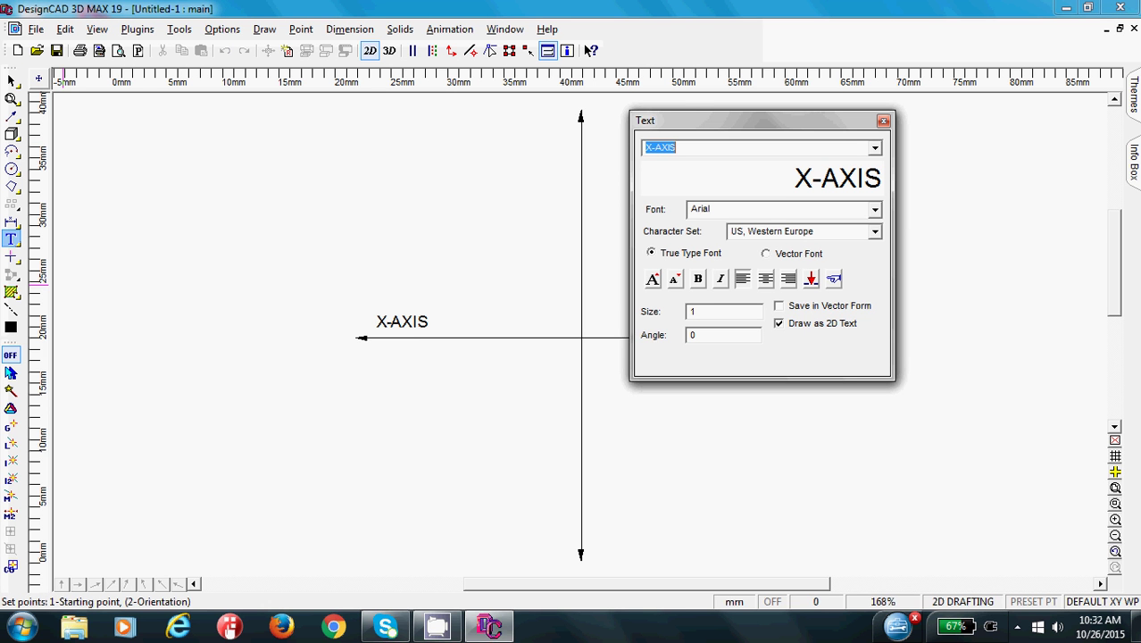
click(652, 148)
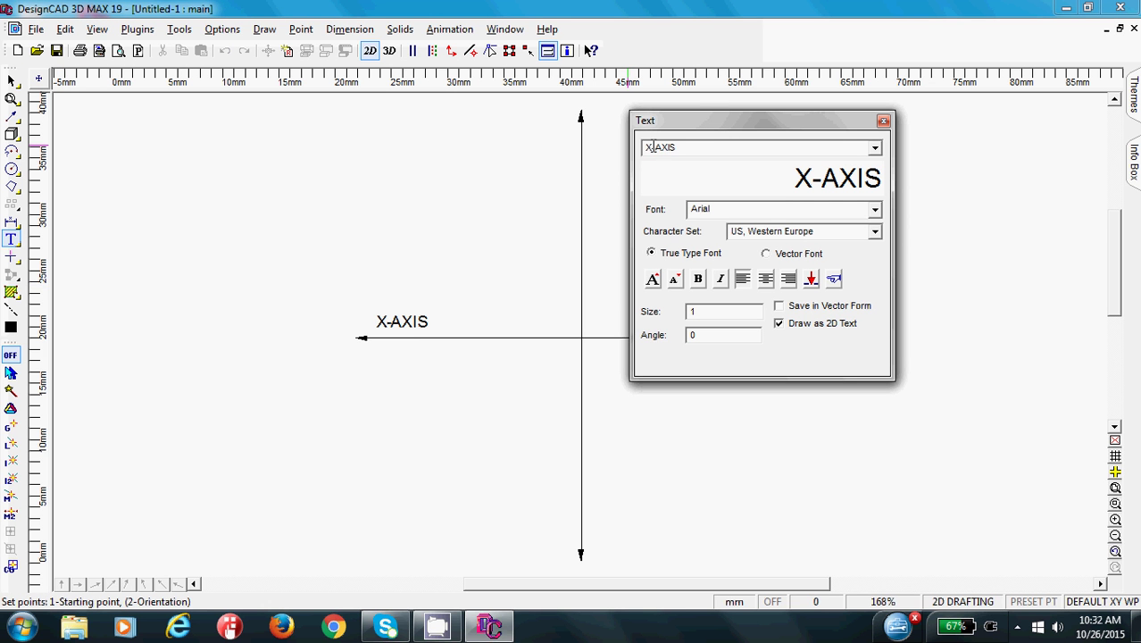
key(BackSpace)
text(Y)
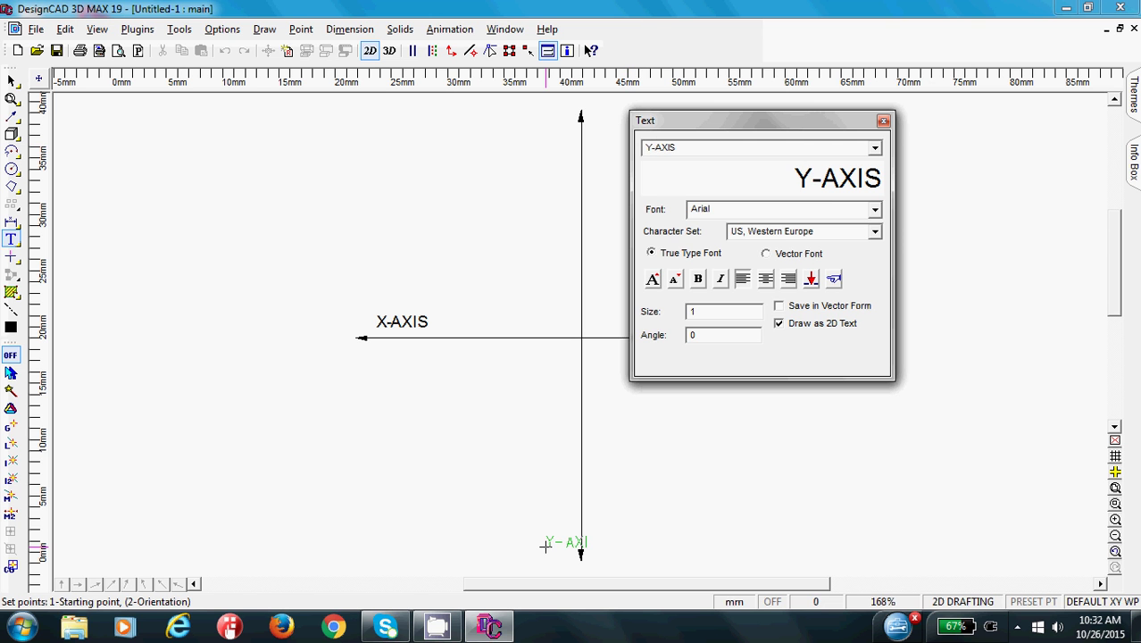
click(517, 542)
key(Return)
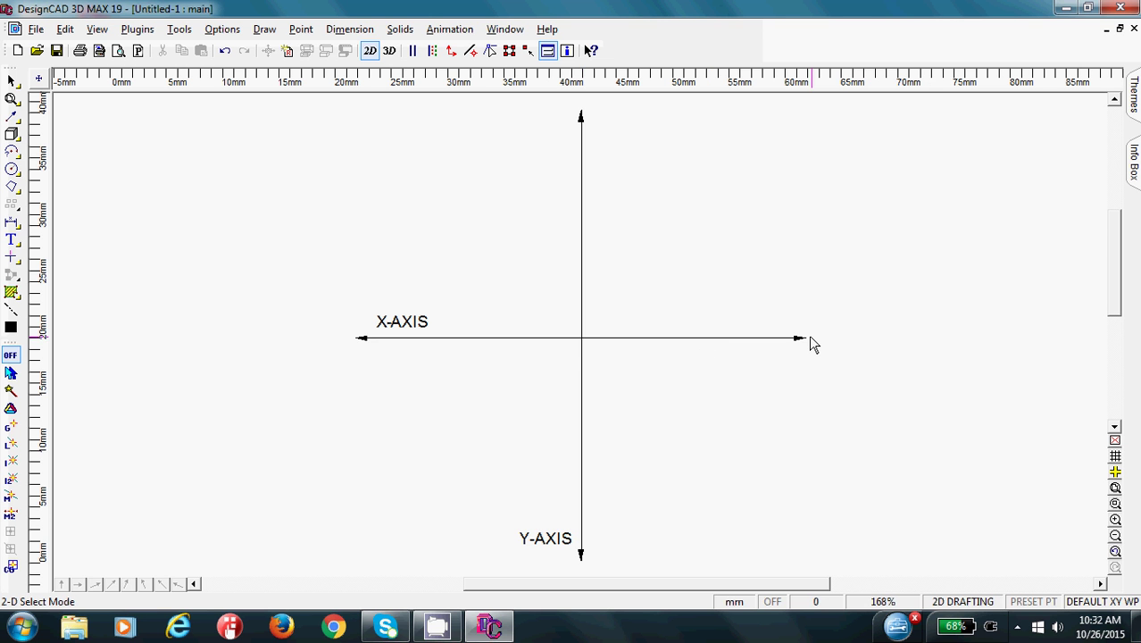
Step: Add a '+' text at size 2 just past the horizontal arrow's right end
click(13, 240)
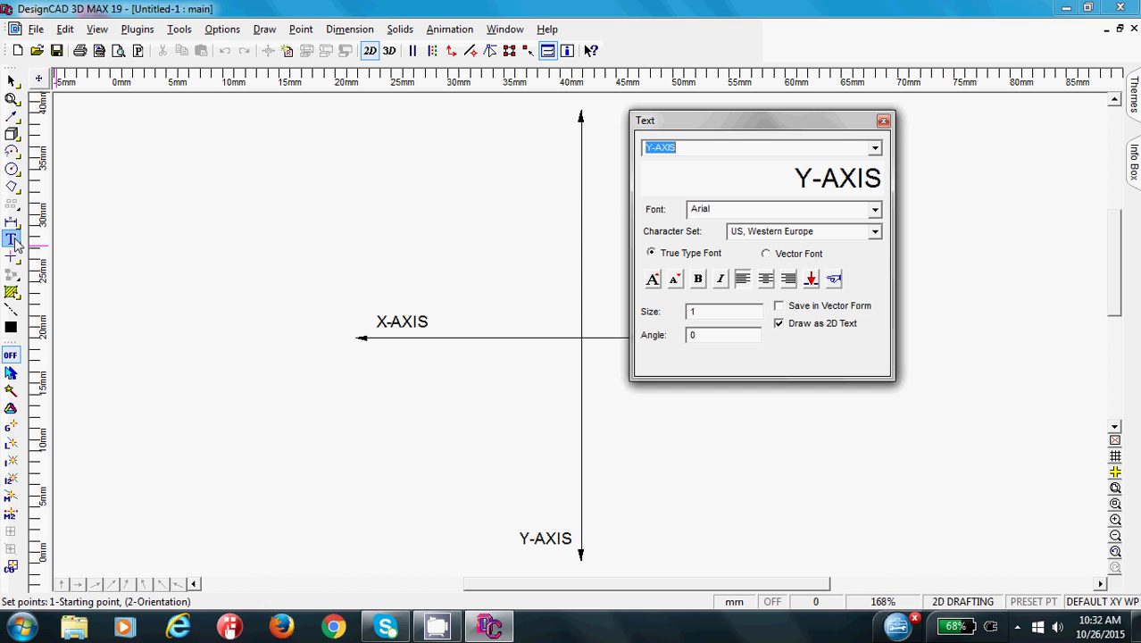
text(=)
key(BackSpace)
text(+)
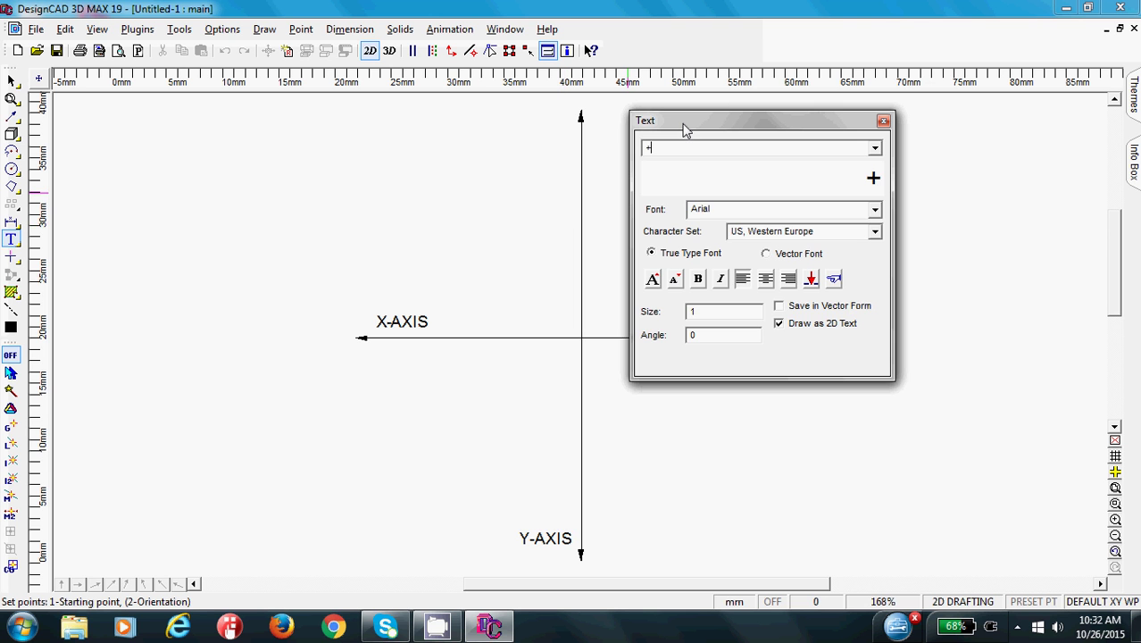
drag(686, 130, 97, 205)
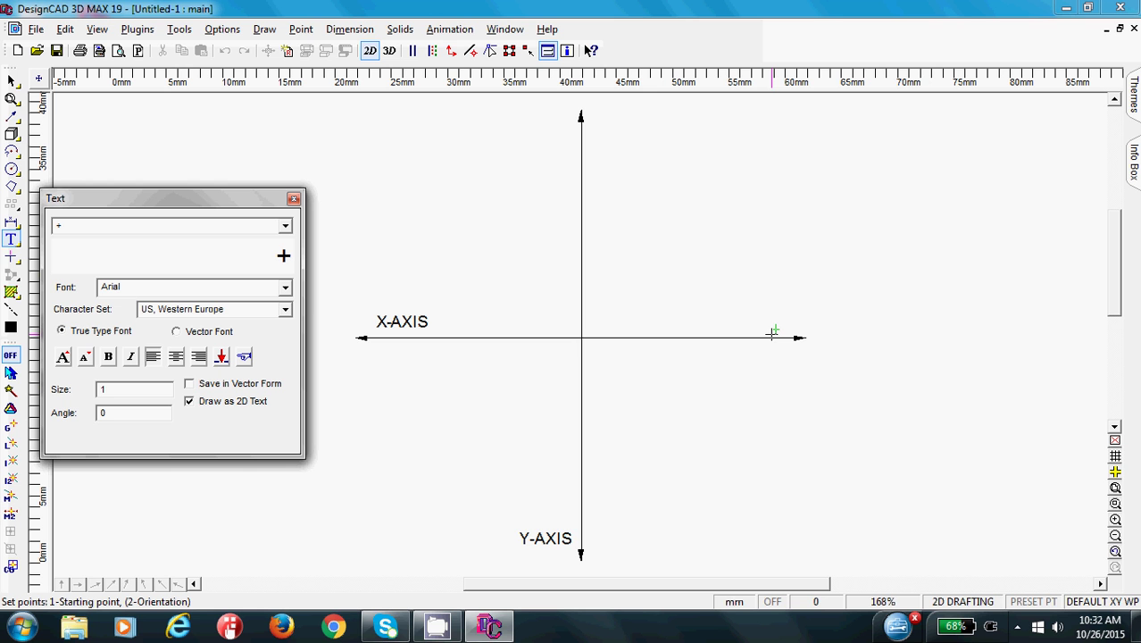
click(134, 390)
text(2)
key(Return)
click(820, 348)
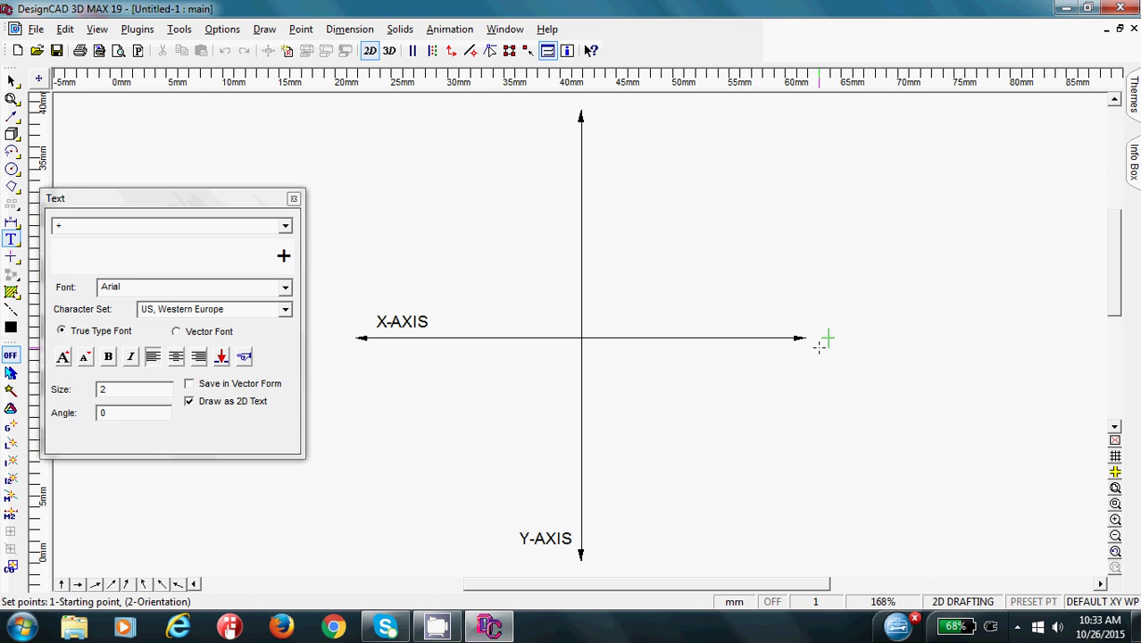
key(Return)
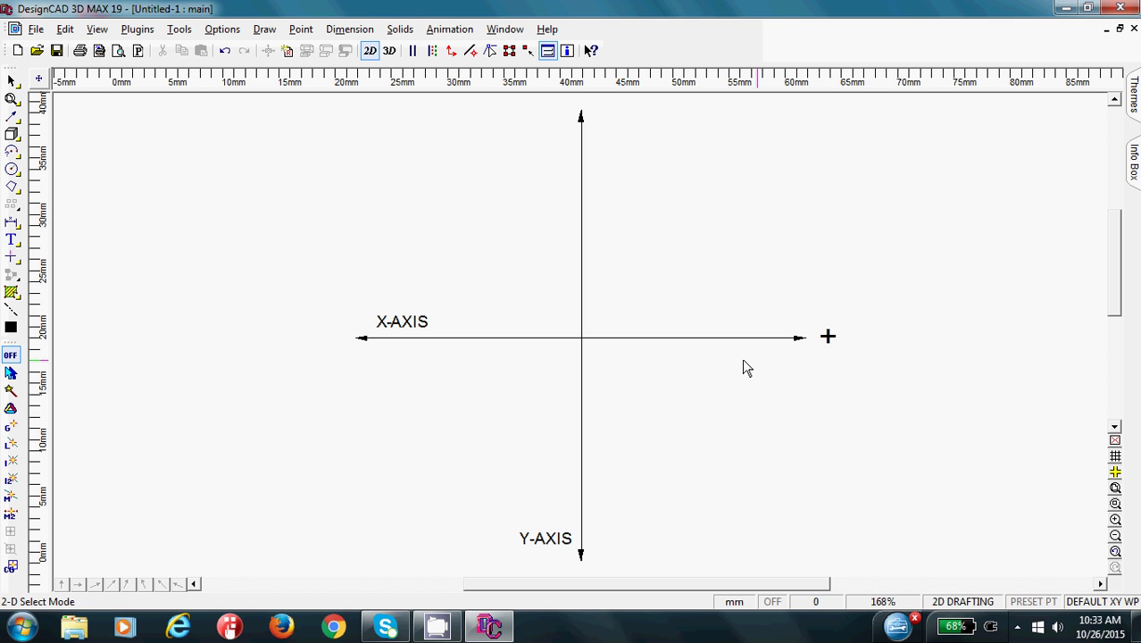
Step: Replace the text with '-' and place it left of the horizontal arrow's left end
click(13, 239)
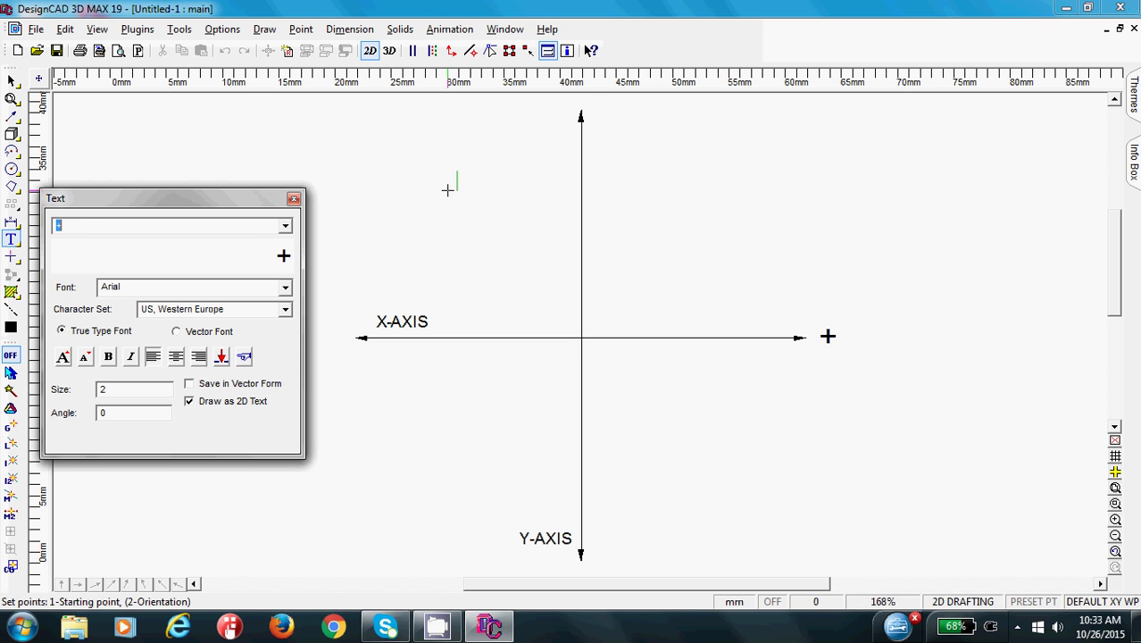
click(86, 226)
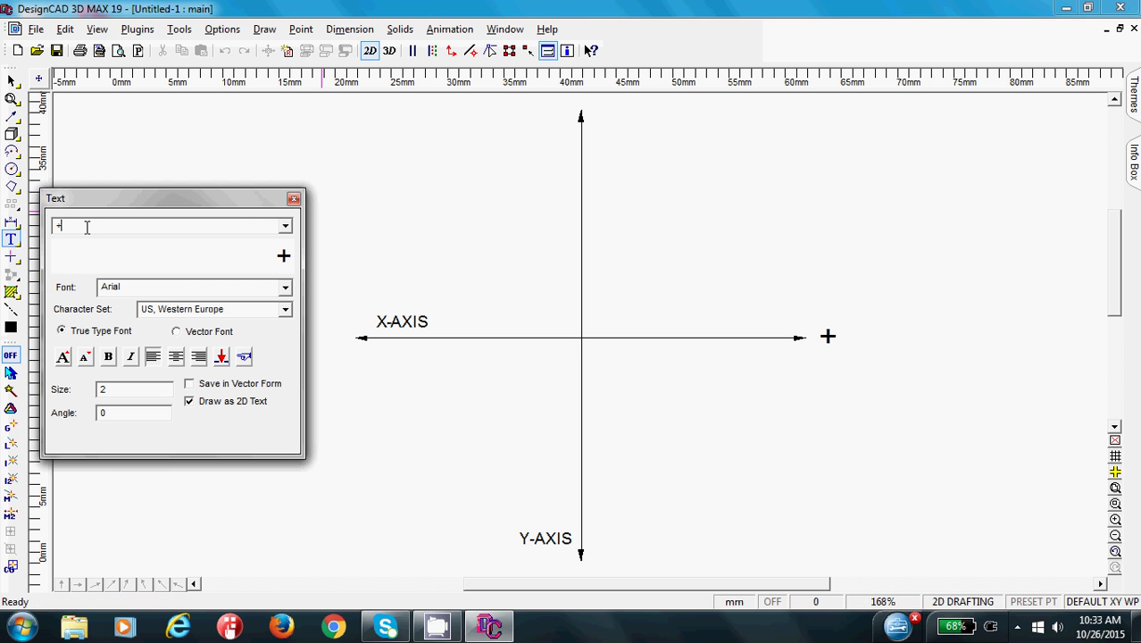
drag(87, 226, 31, 227)
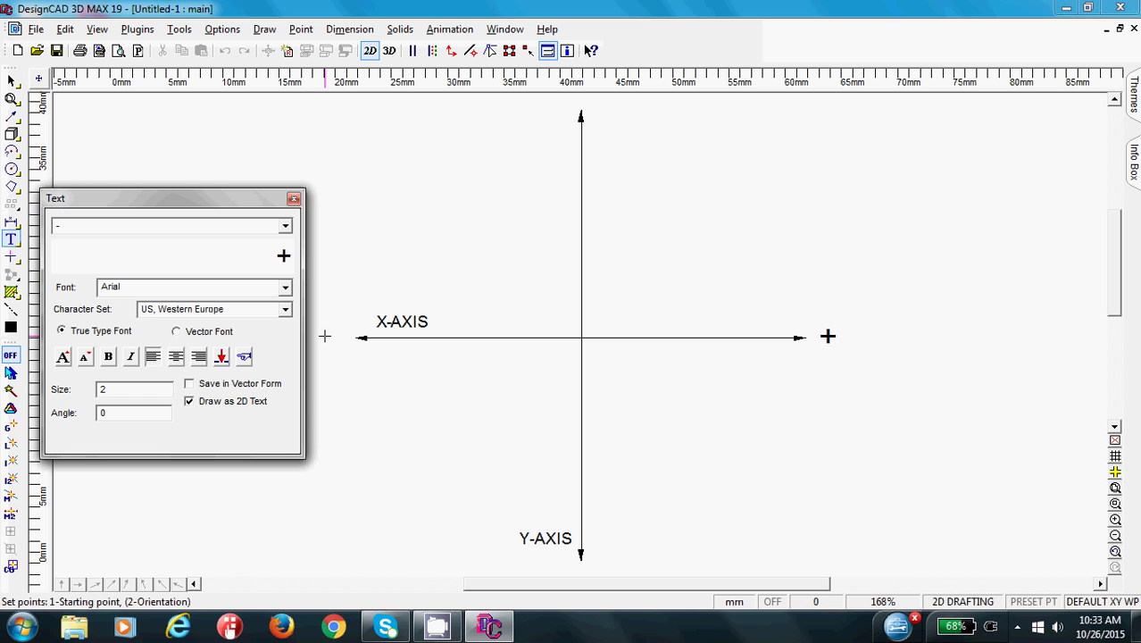
click(329, 348)
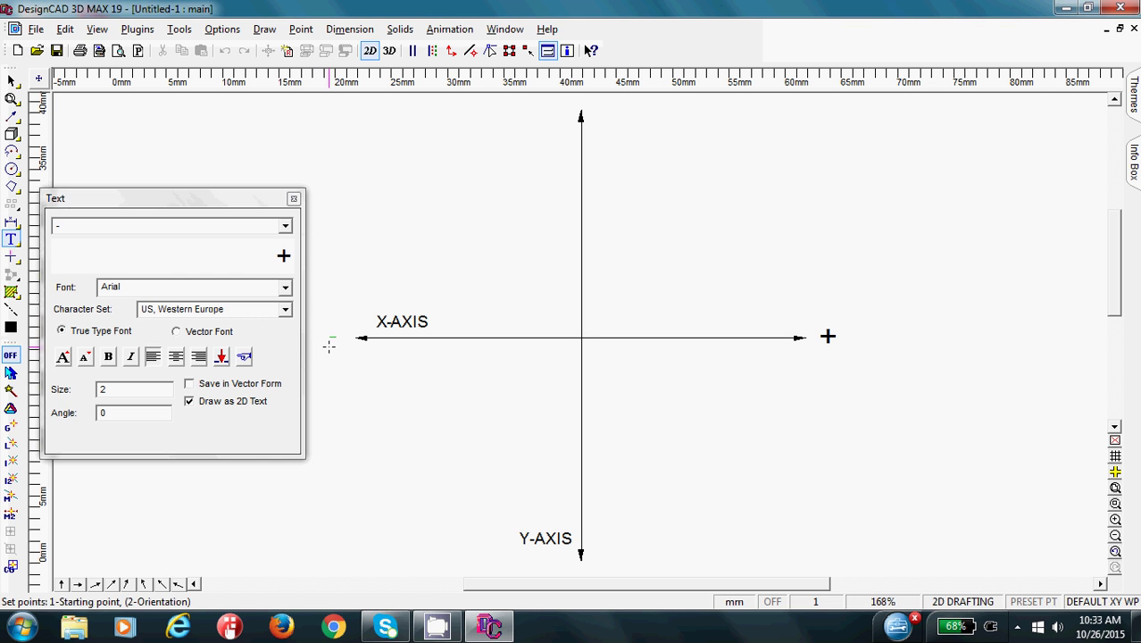
key(Return)
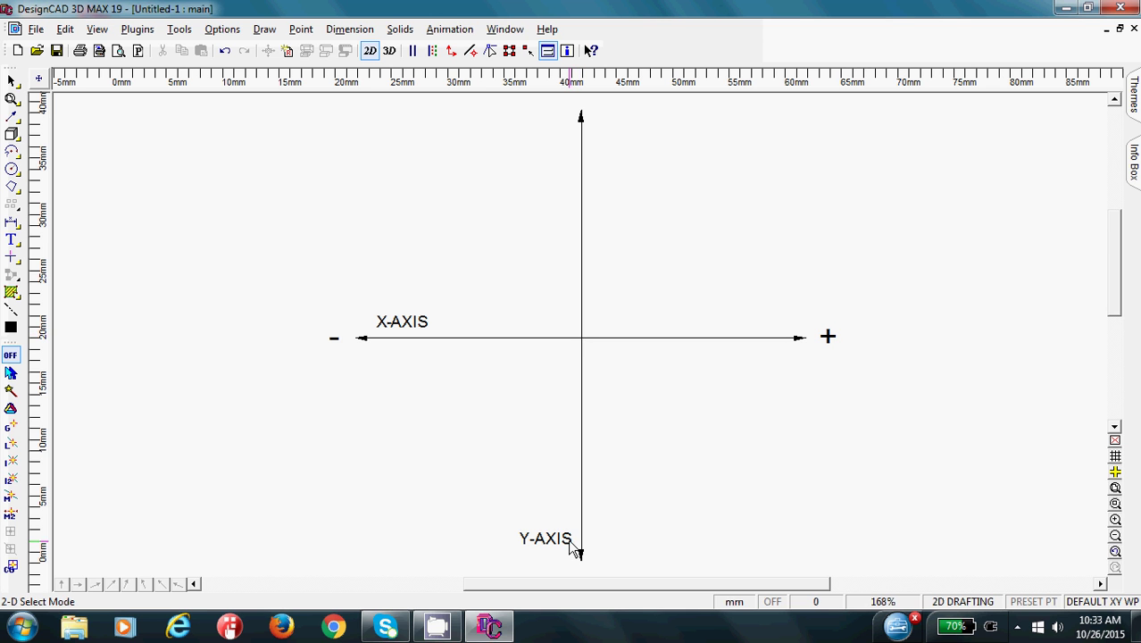
Step: Paste a copy of the X-axis '+' sign beside the vertical arrow's top end
click(830, 346)
click(828, 344)
key(ctrl+v)
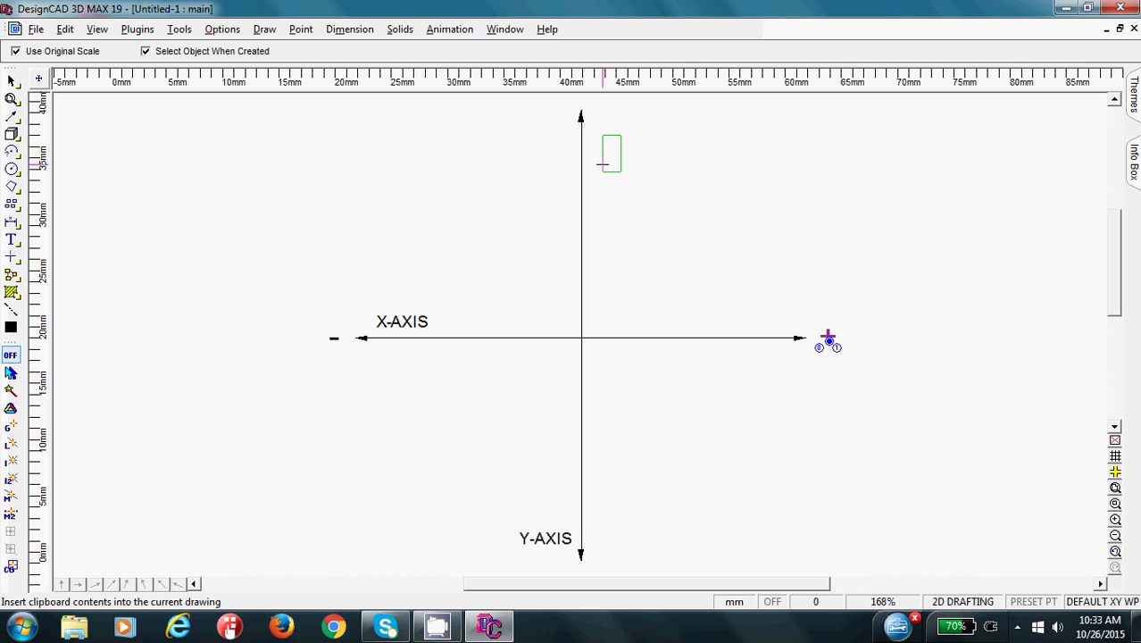
click(589, 149)
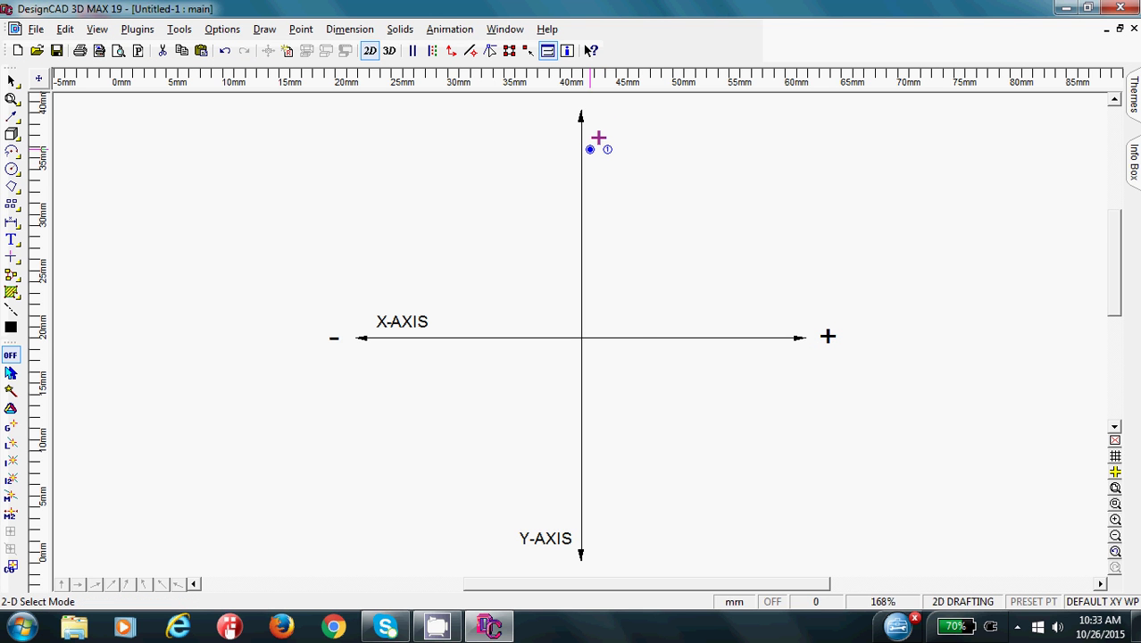
Step: Change the minus sign's text height to 3 in the Info Box
double_click(334, 344)
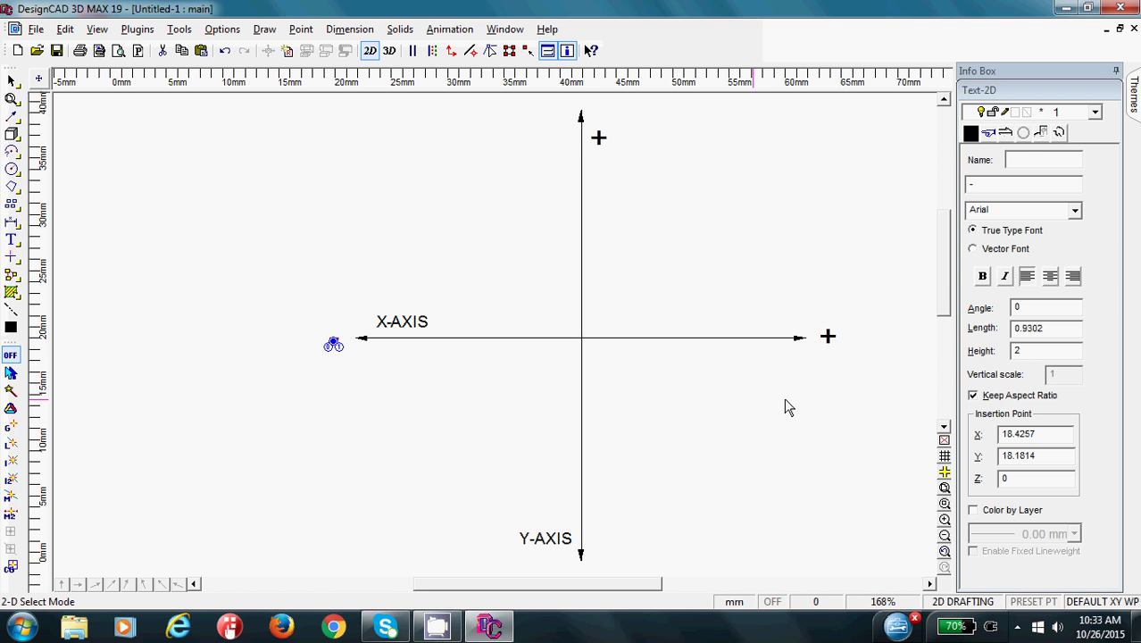
double_click(1019, 351)
text(3)
key(Tab)
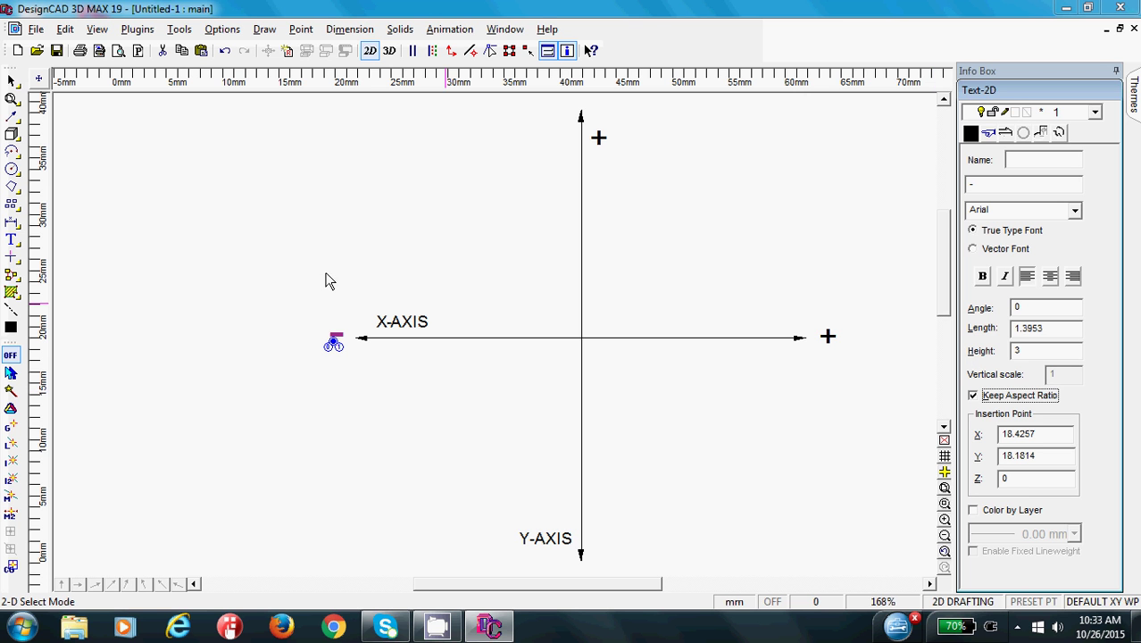
click(11, 81)
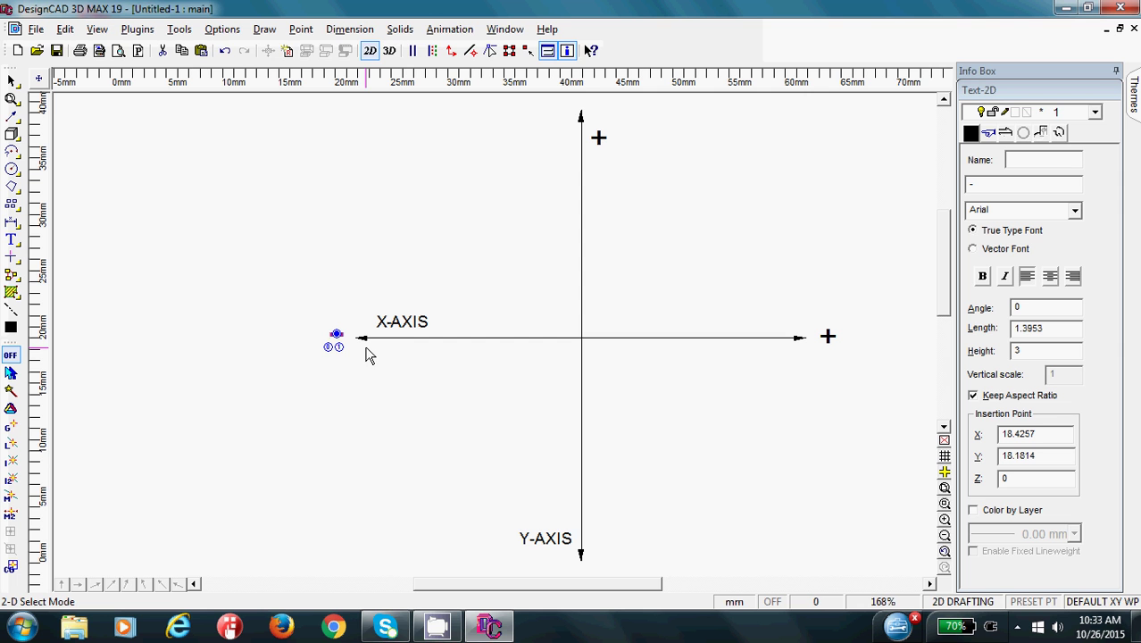
Step: Paste a copy of the minus sign beside the Y-AXIS label at the arrow's lower end
key(ctrl+v)
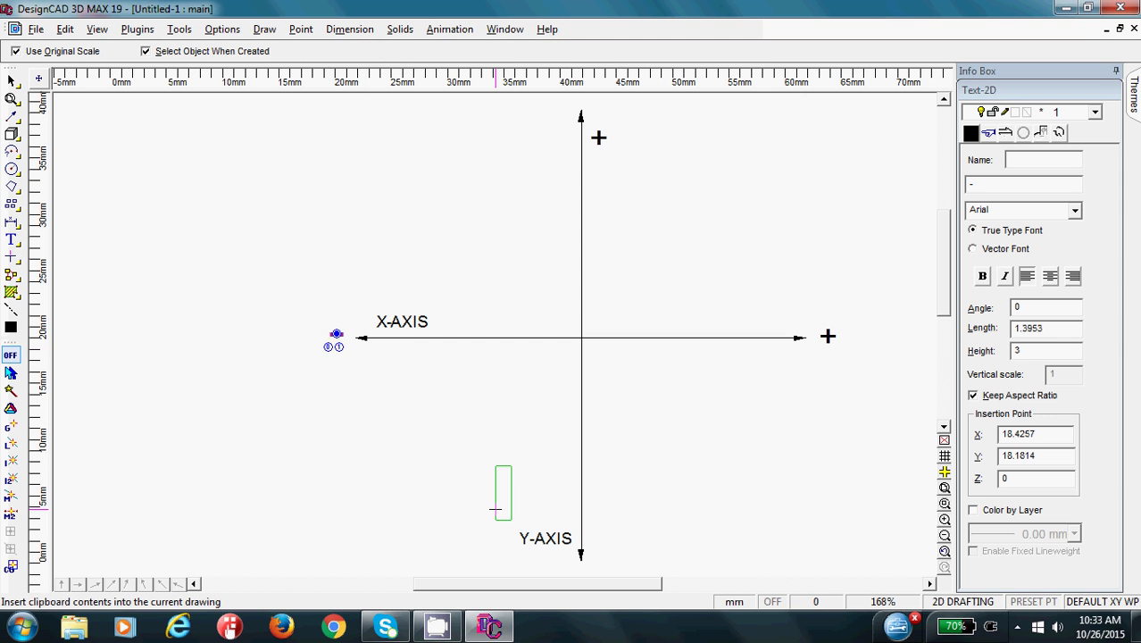
click(593, 551)
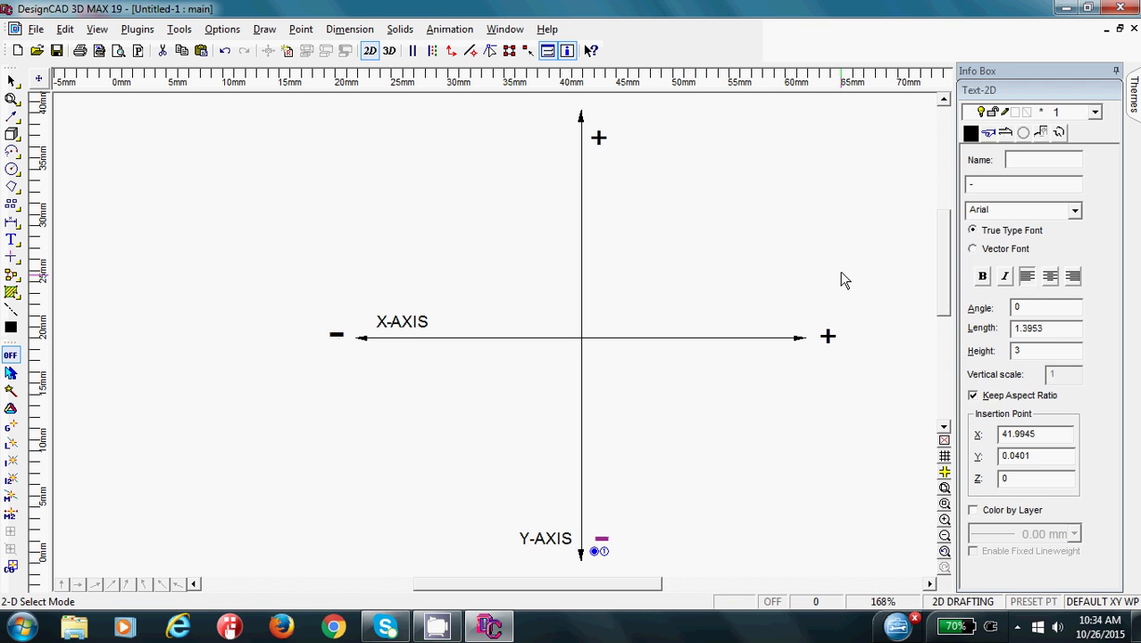
click(918, 370)
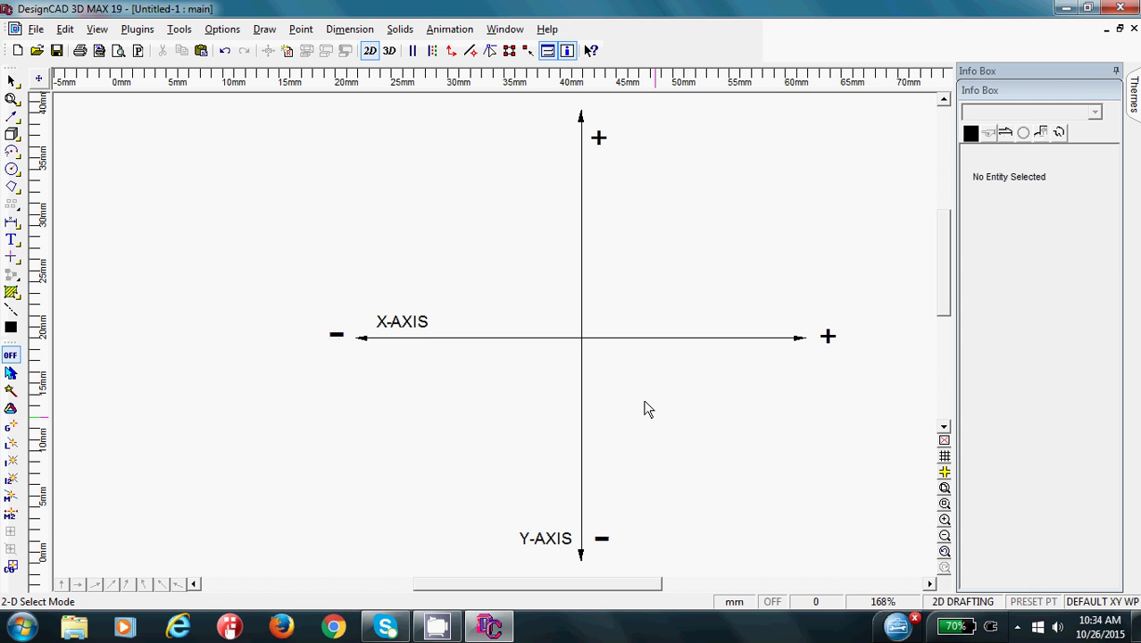